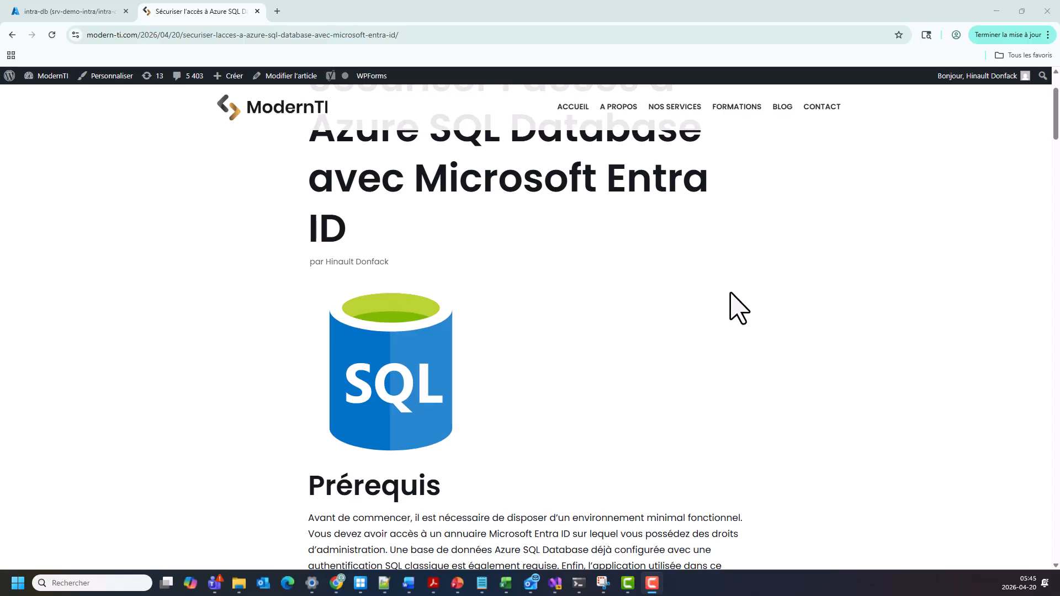
- View the intra-db database in the Azure portal and examine the SQLConnection string in DemoAzureSQL's appsettings.json in Visual Studio
left_click(69, 12)
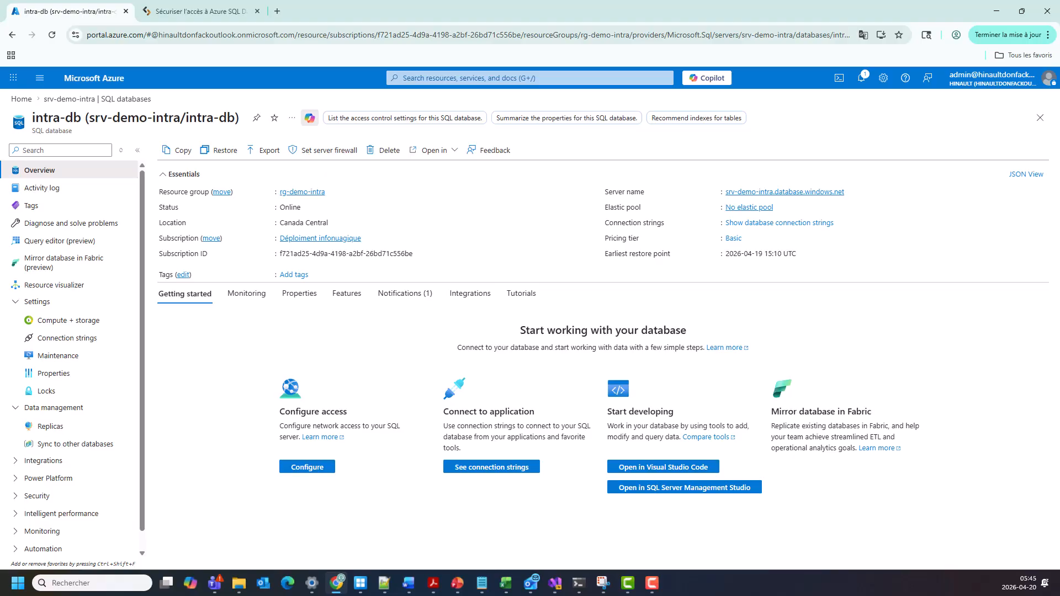
key("alt+Tab")
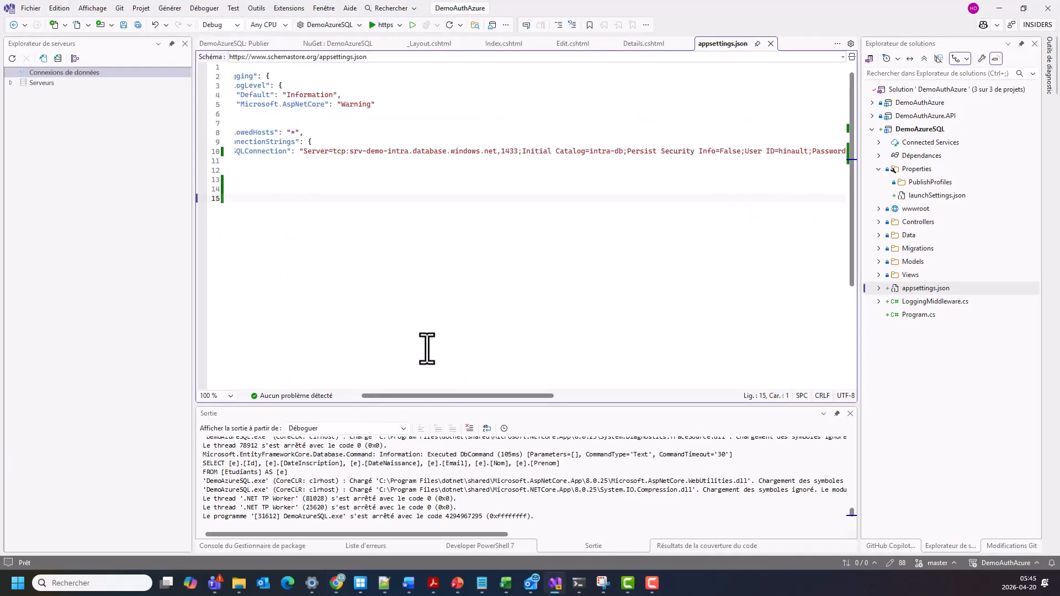
left_click_drag(472, 396, 480, 396)
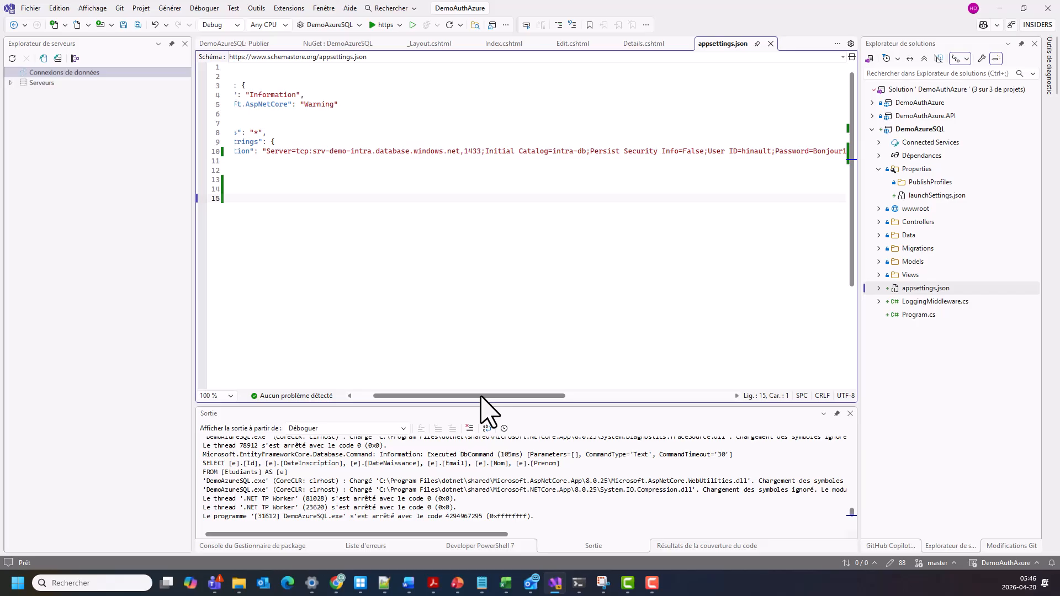
left_click(266, 151)
left_click_drag(407, 396, 381, 398)
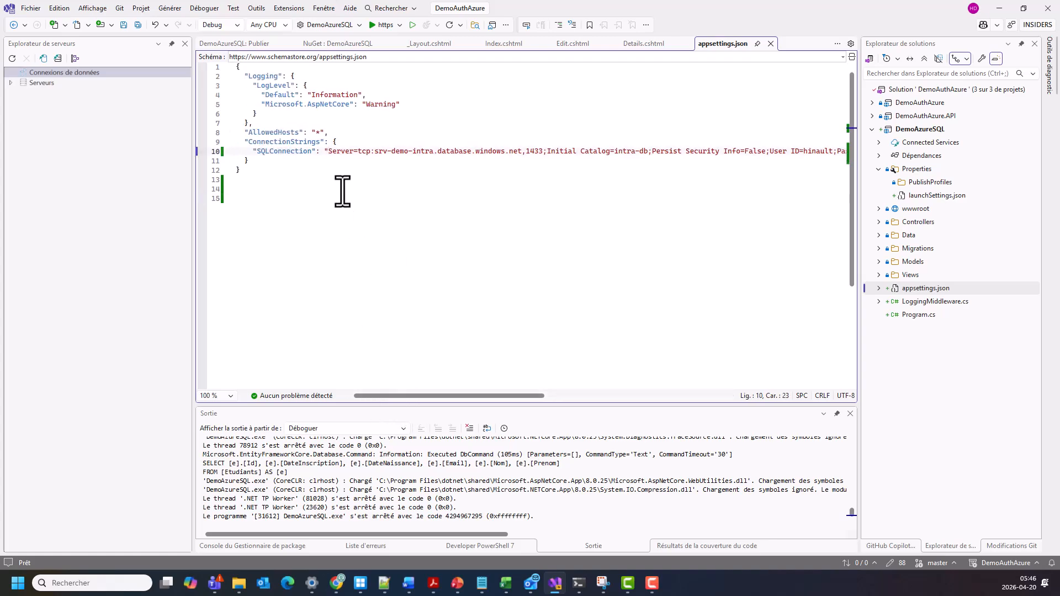
- Run the DemoAzureSQL project with its current database connection, close it, and inspect the User ID and Password entries in the SQLConnection string
left_click(381, 26)
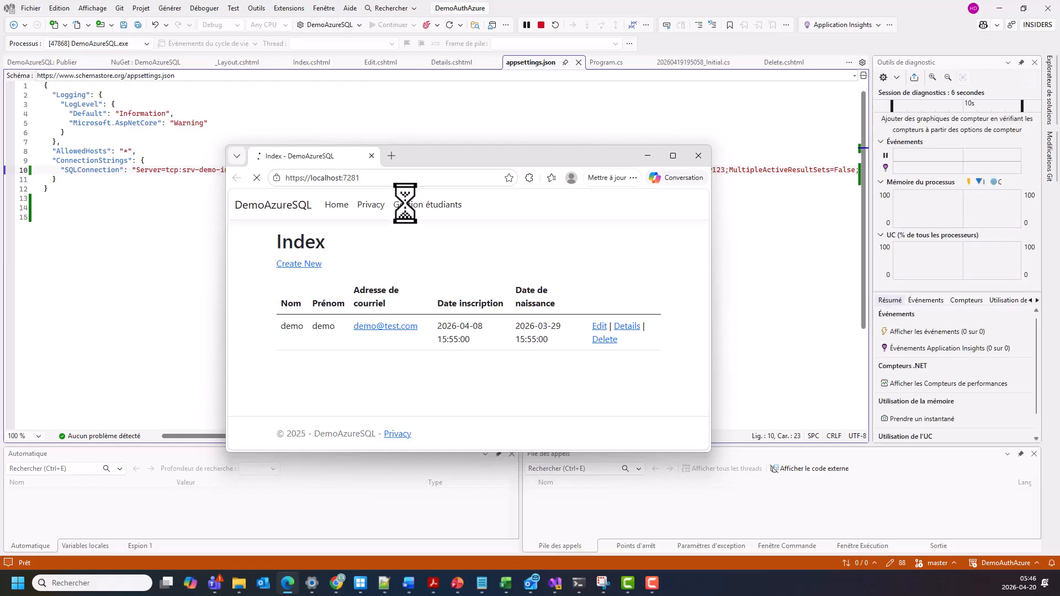
left_click(699, 157)
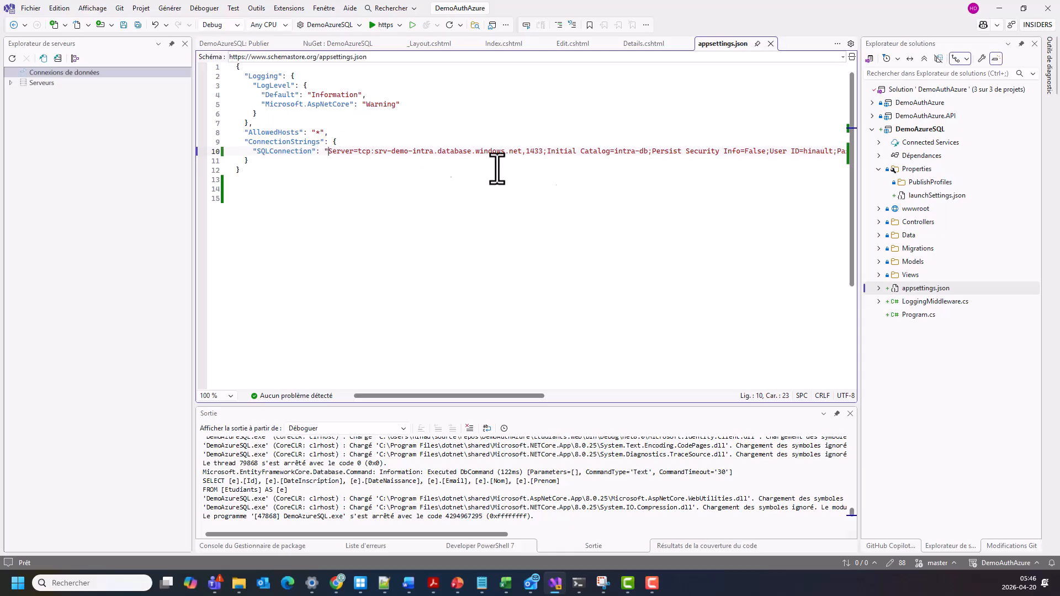
left_click_drag(490, 396, 546, 387)
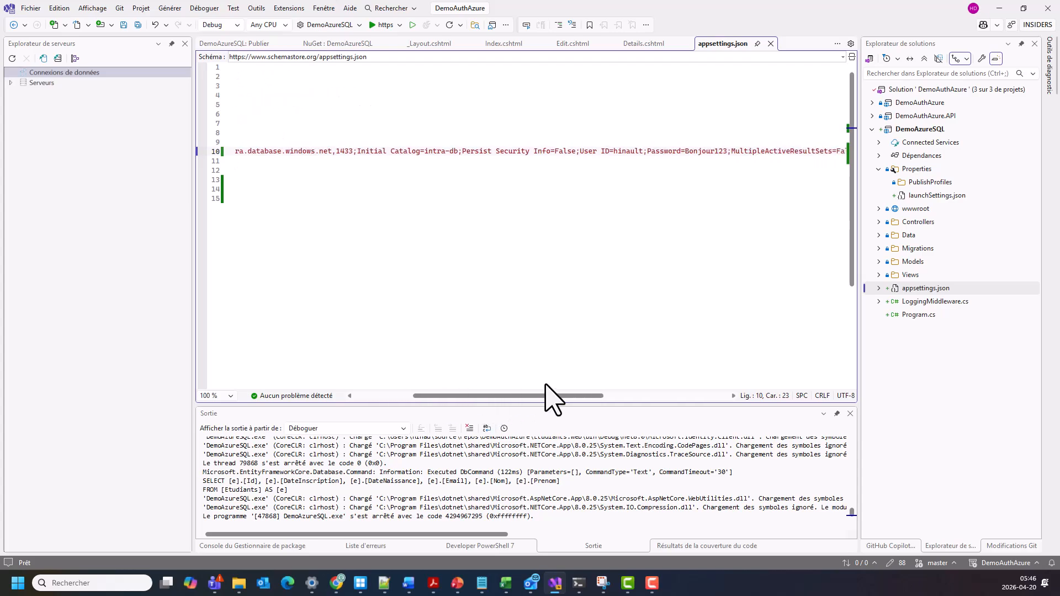
double_click(630, 152)
double_click(708, 150)
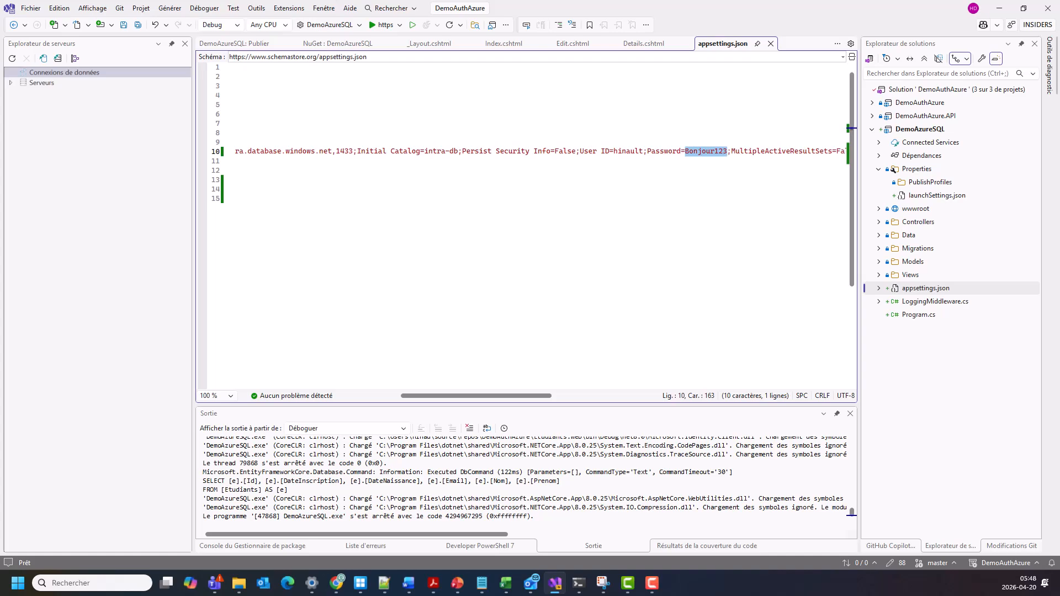
- In the Azure portal, set the Administrateur user as Microsoft Entra admin of the srv-demo-intra SQL server and save the setting
key("alt+Tab")
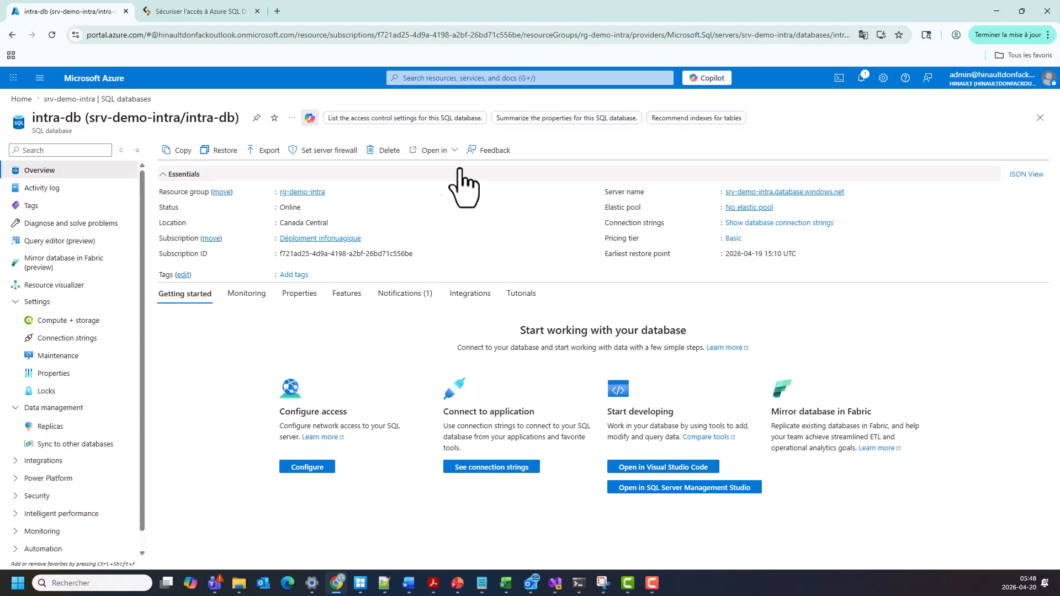
left_click(745, 192)
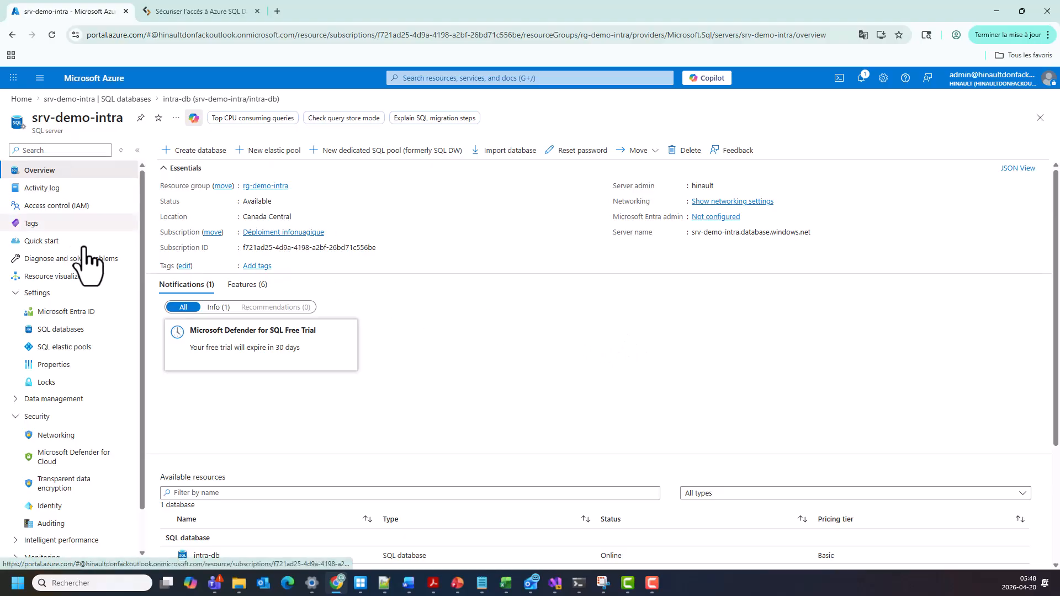
left_click(62, 313)
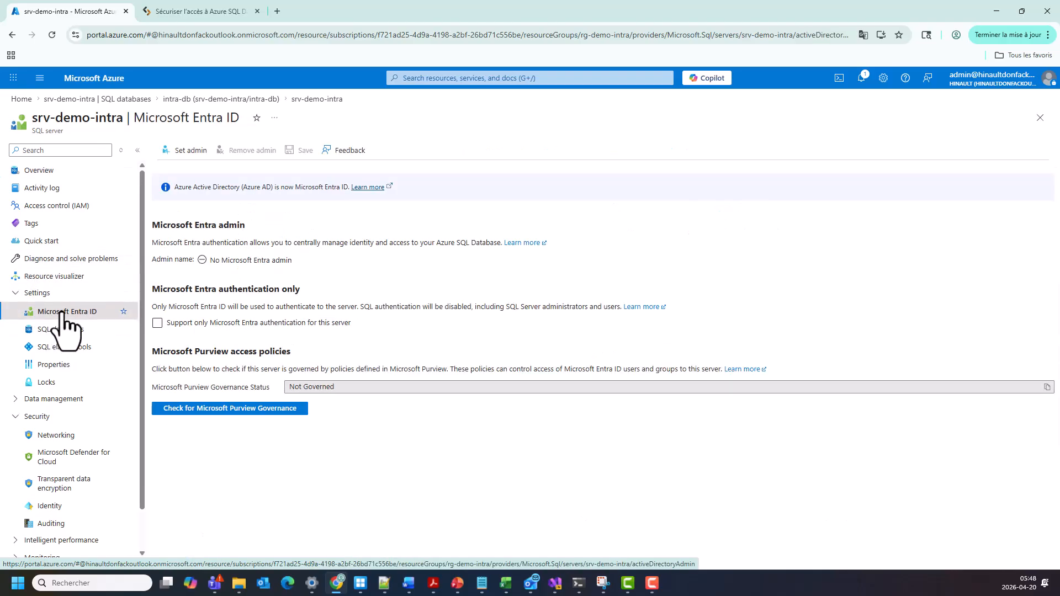
left_click(190, 150)
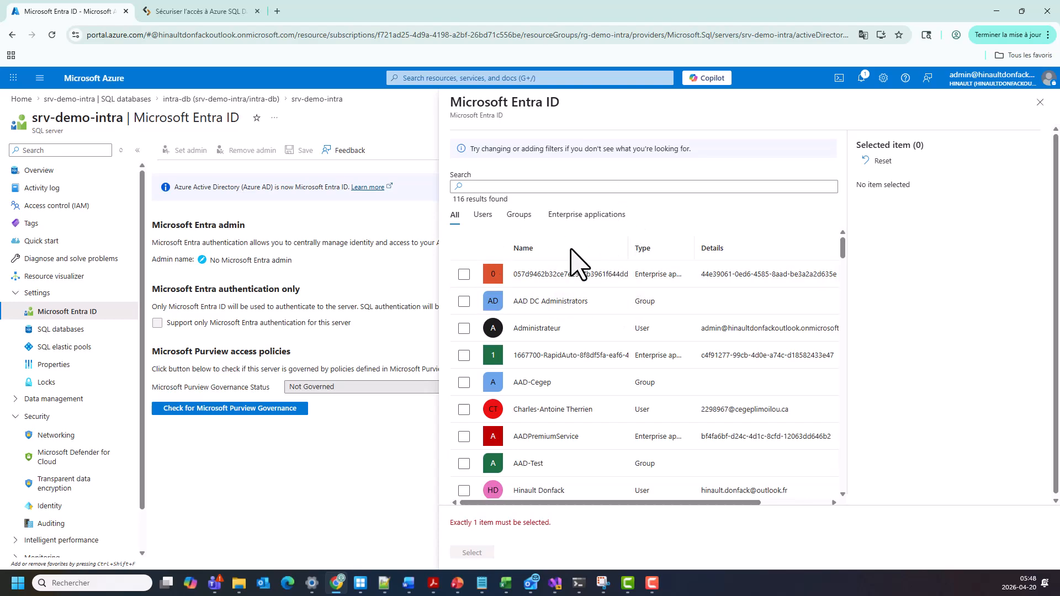
left_click(463, 328)
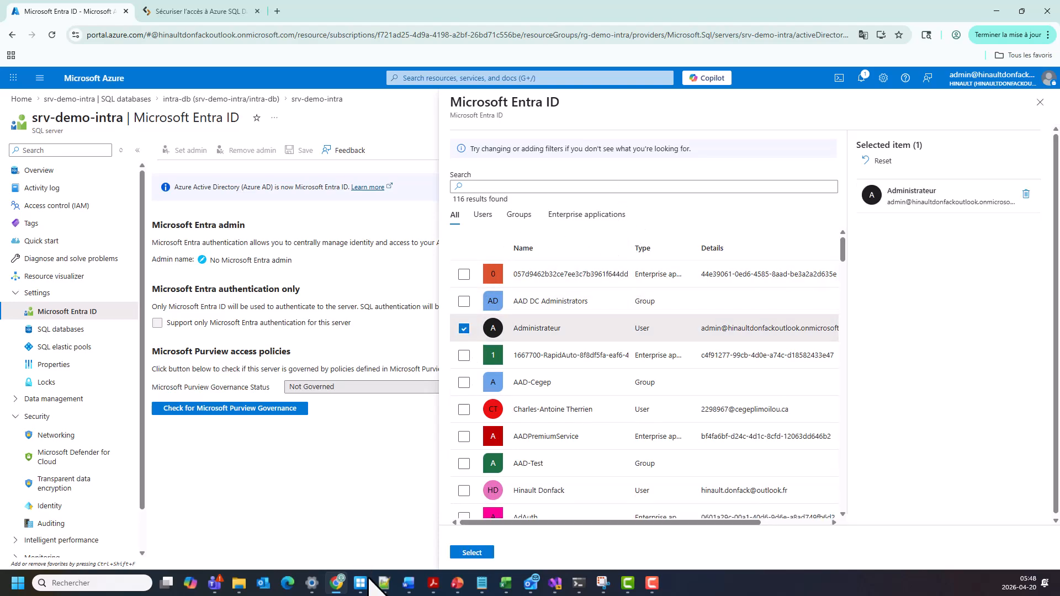
left_click(472, 552)
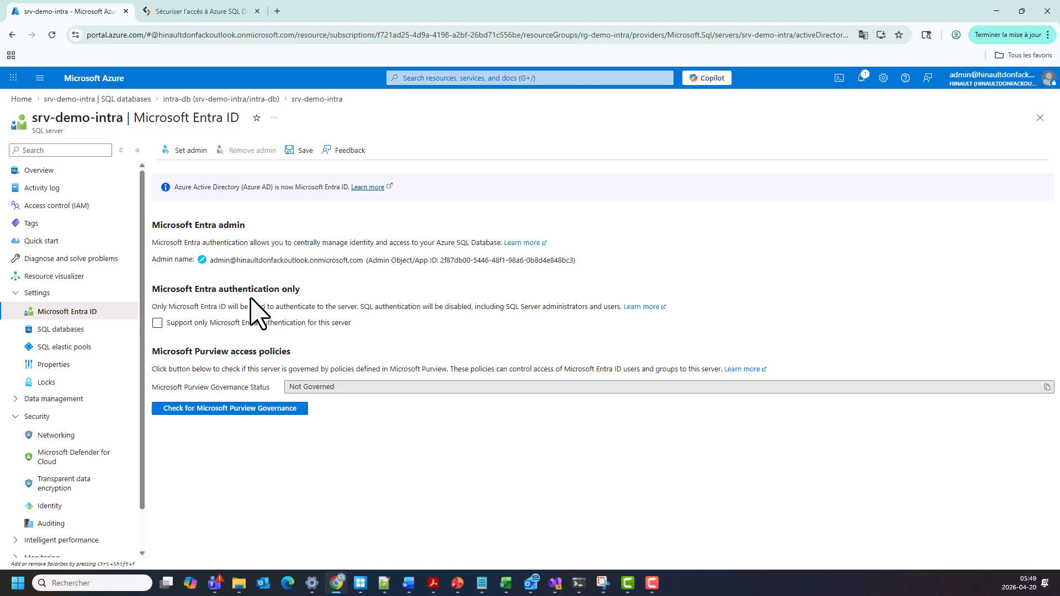
left_click(301, 150)
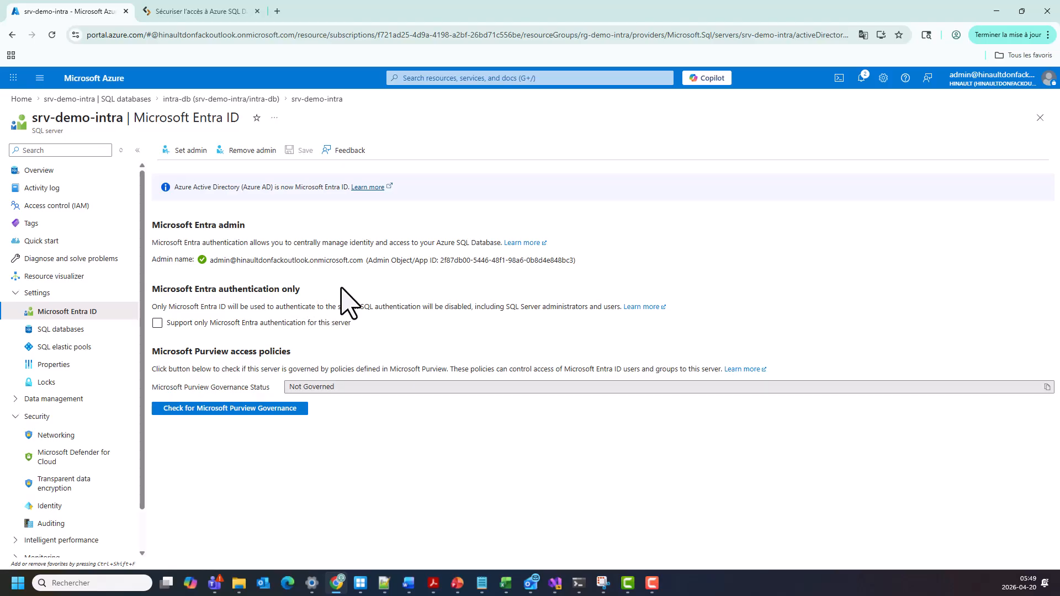
- Copy the ADO.NET connection string for Microsoft Entra passwordless authentication from the intra-db database
left_click(61, 330)
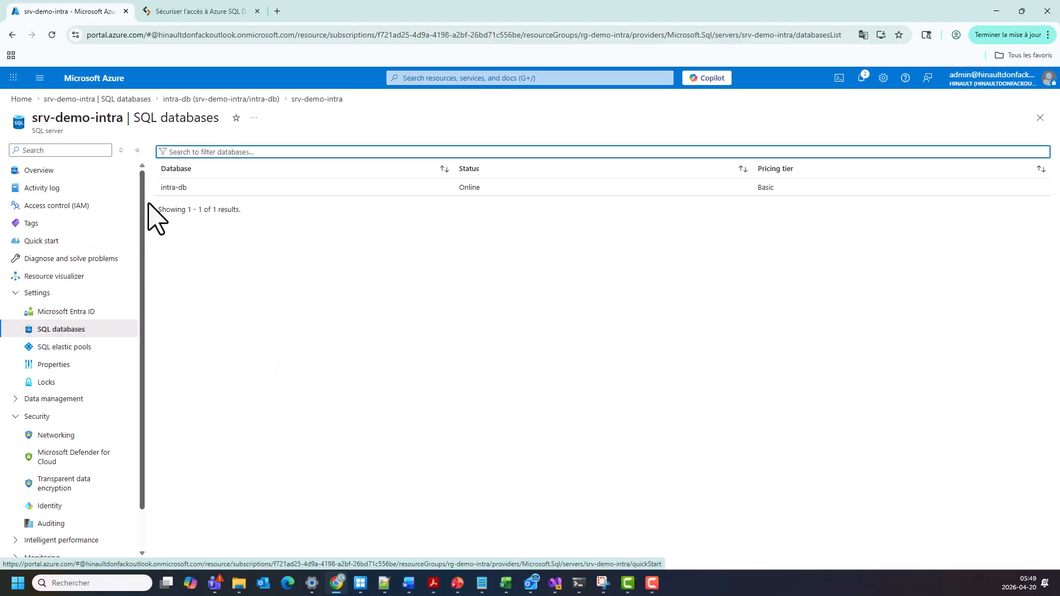
left_click(162, 188)
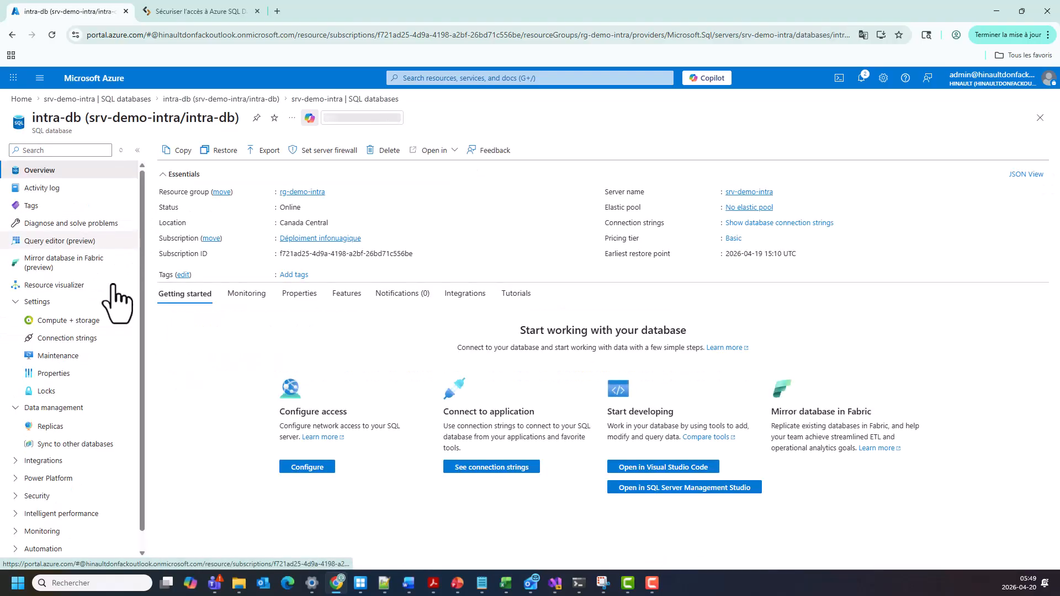
left_click(69, 339)
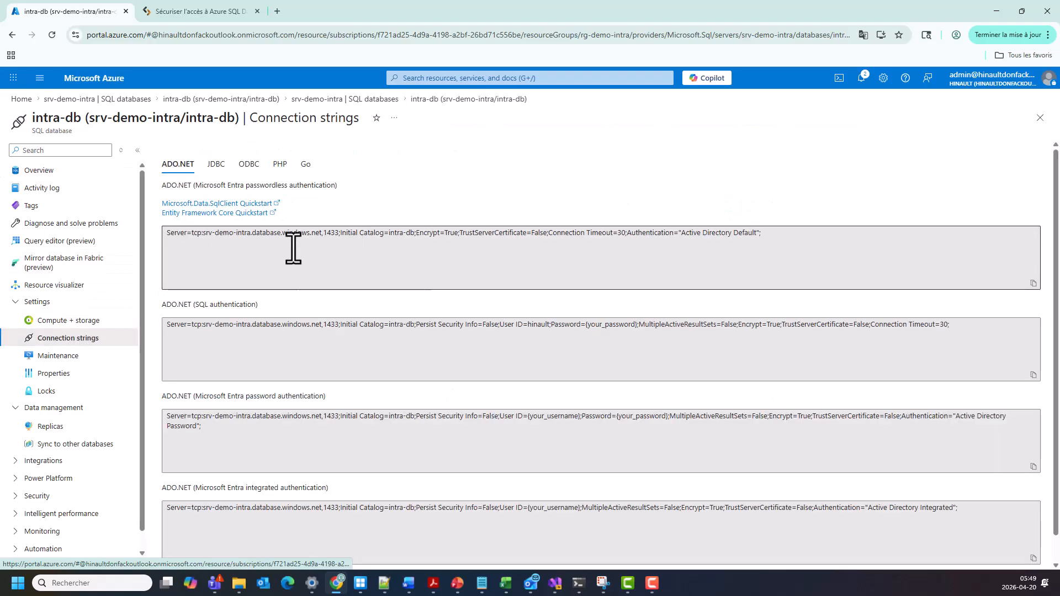
left_click(161, 231)
left_click_drag(161, 230, 549, 232)
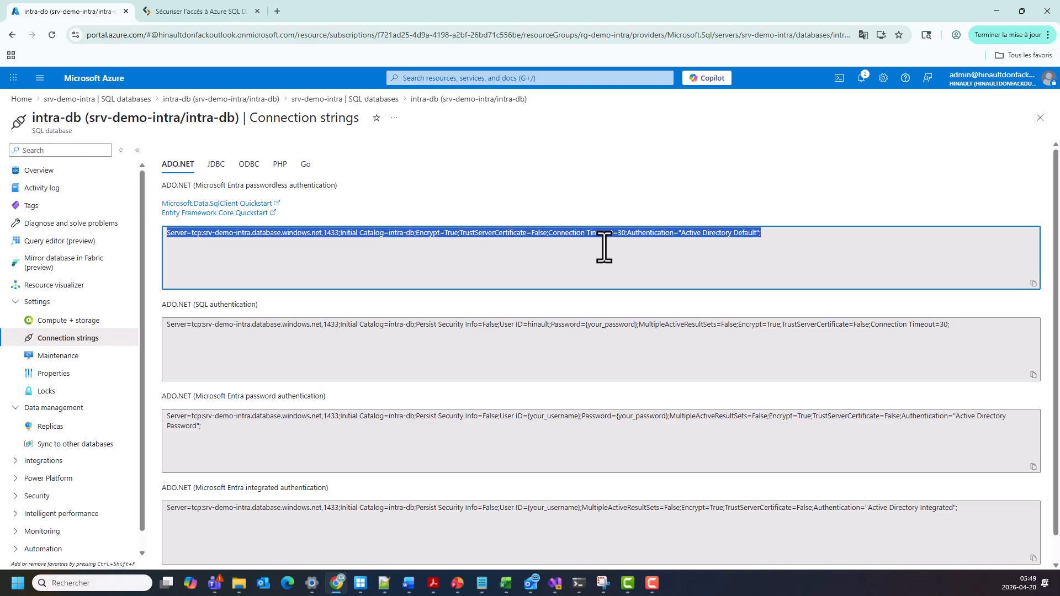
left_click(774, 235)
left_click_drag(774, 234, 164, 235)
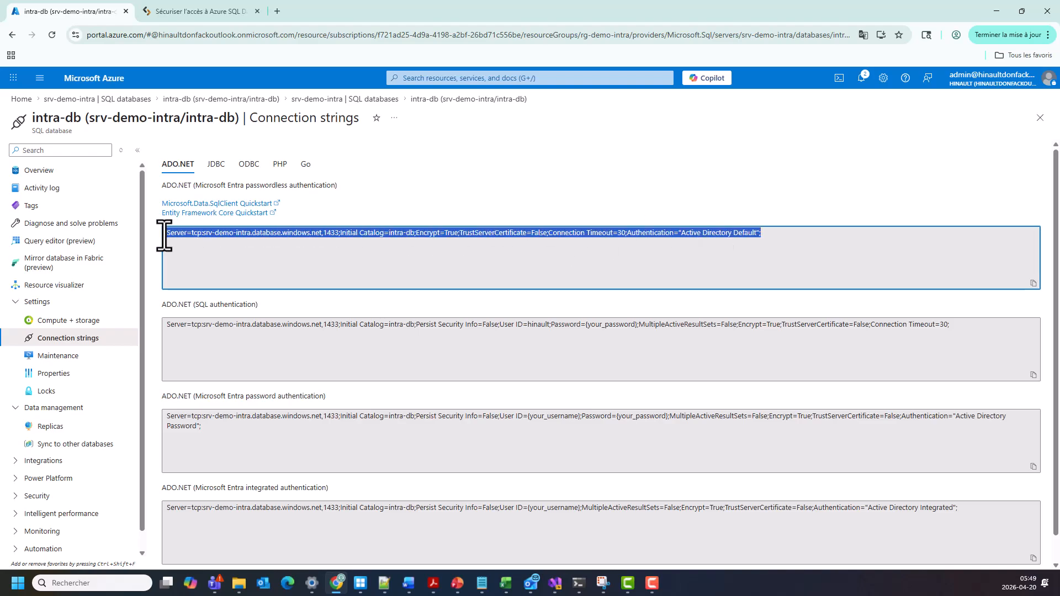
right_click(215, 235)
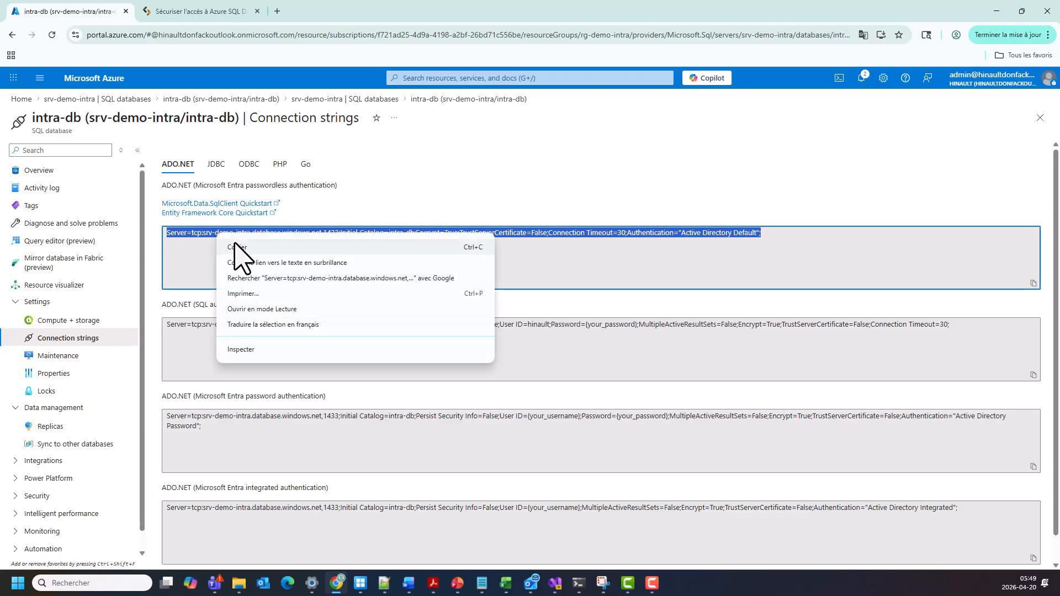
left_click(237, 247)
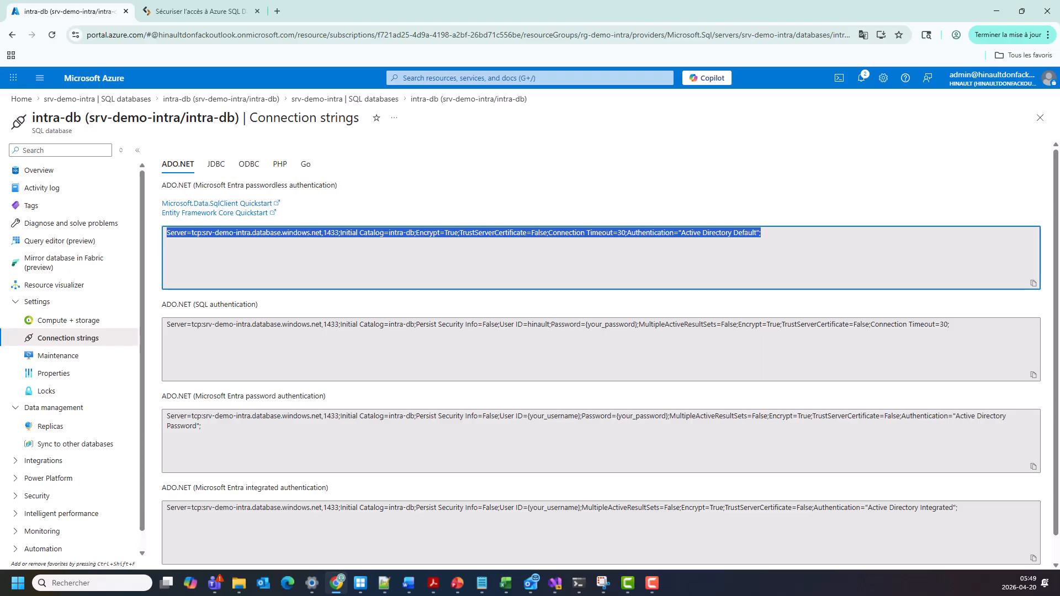
- In Visual Studio, replace the SQLConnection value in appsettings.json with the copied passwordless connection string
key("alt+Tab")
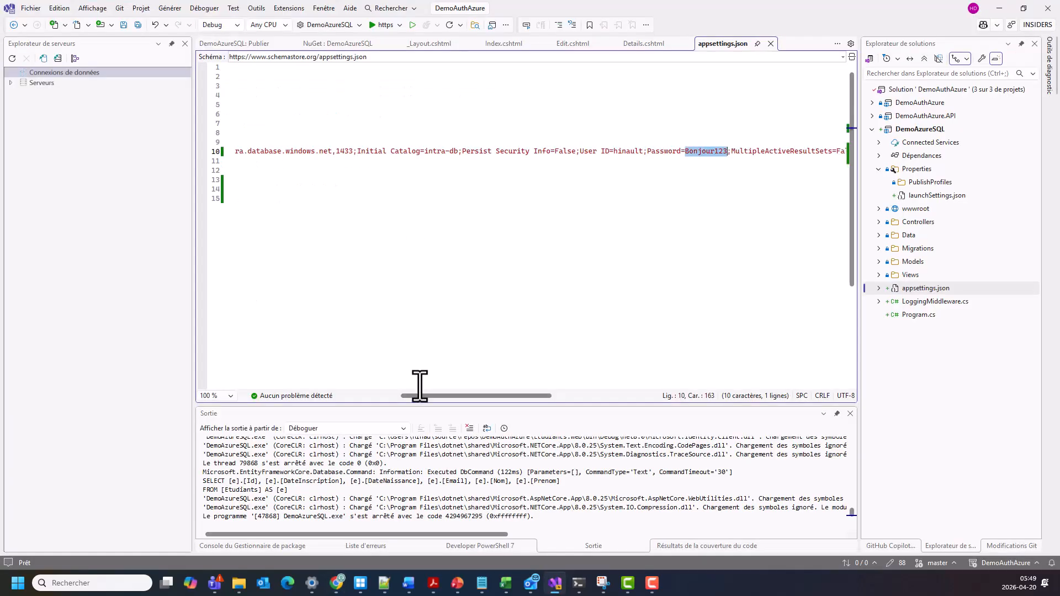
left_click_drag(424, 395, 341, 395)
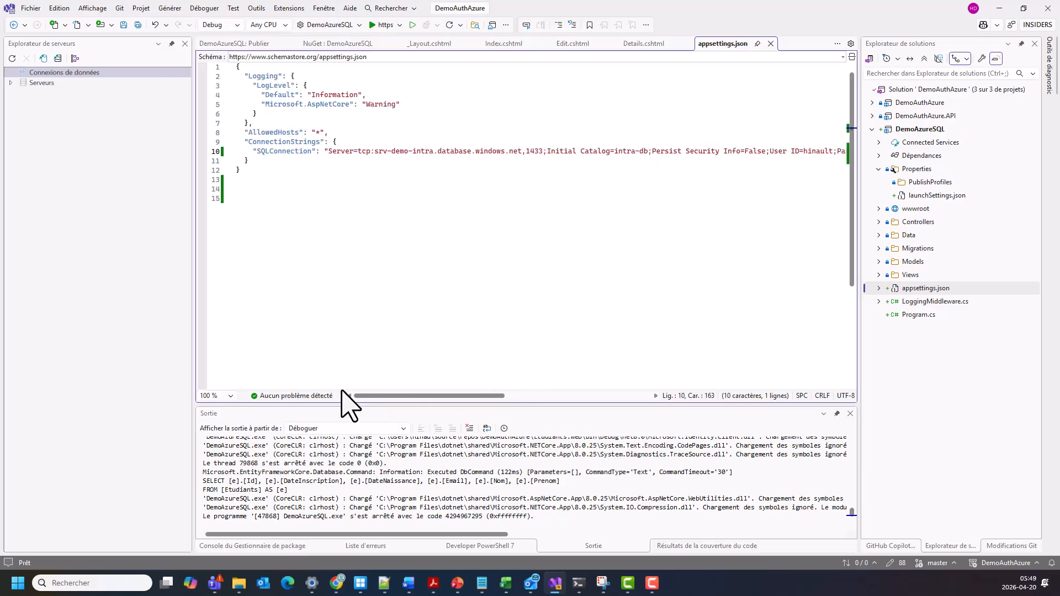
left_click(329, 151)
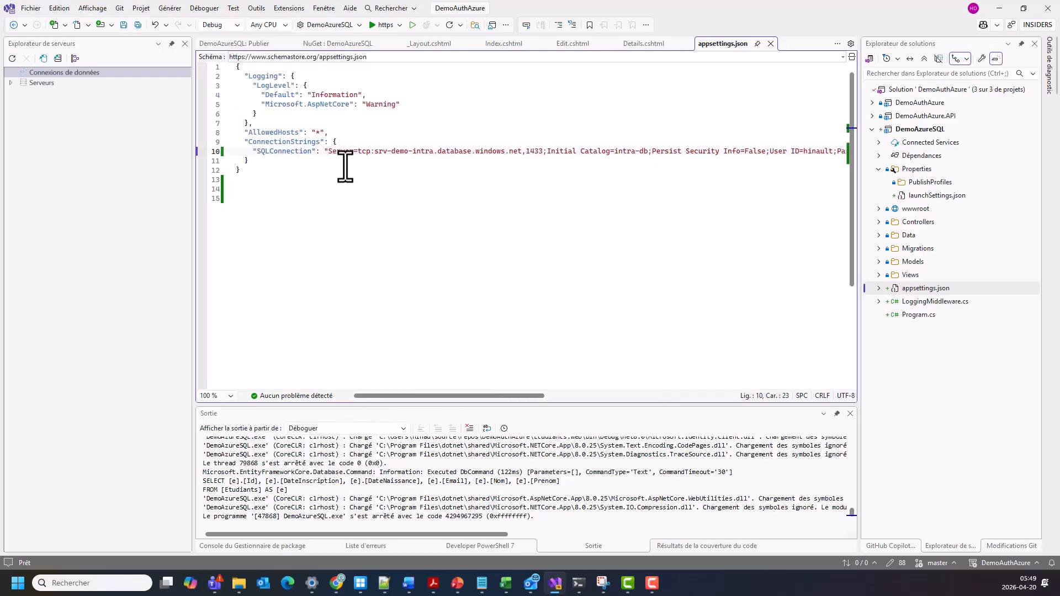
key("shift+End")
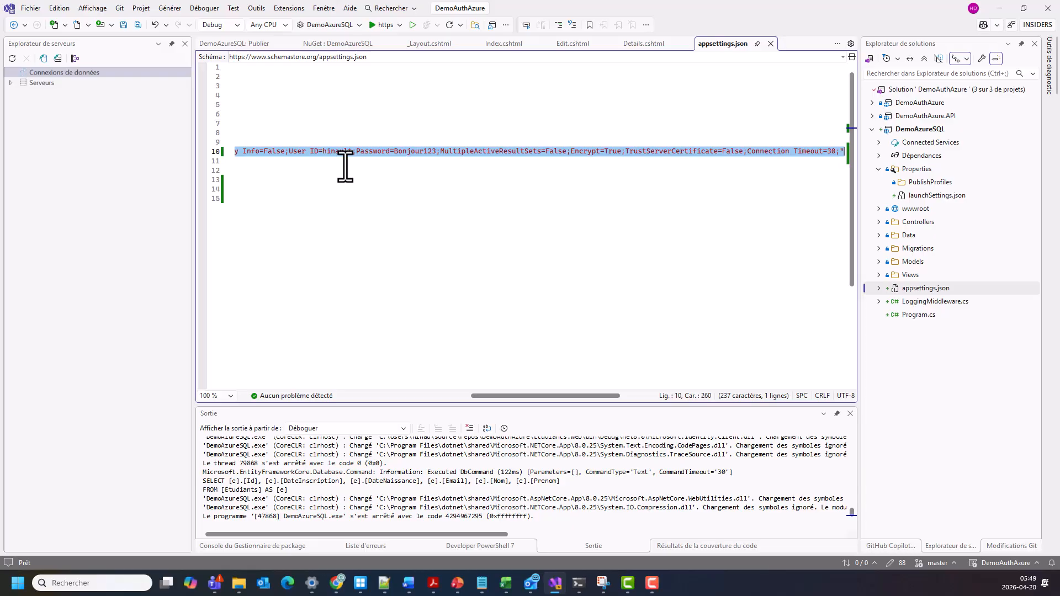
type("=")
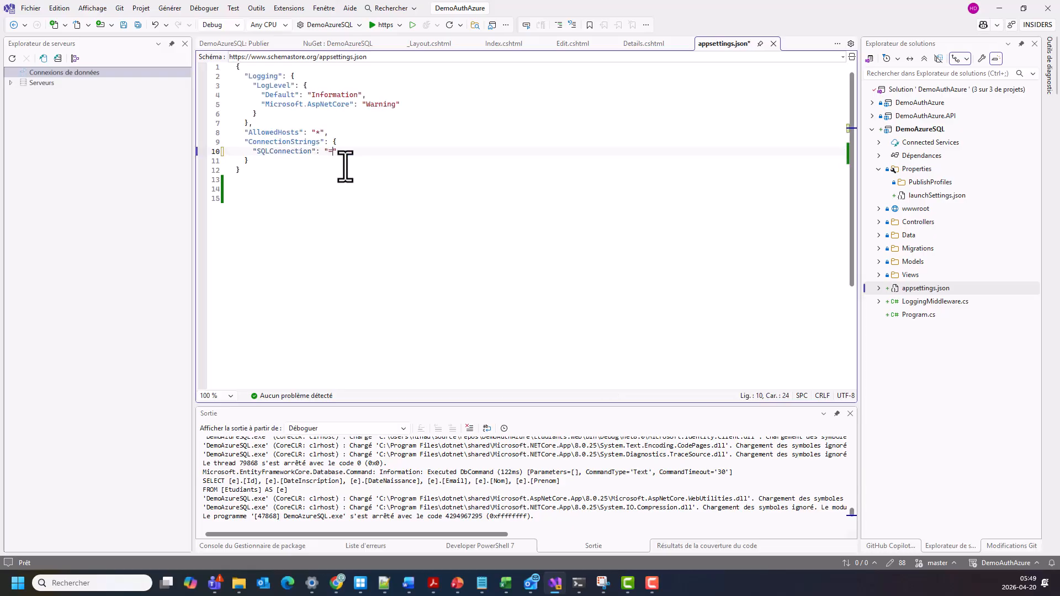
key("ctrl+v")
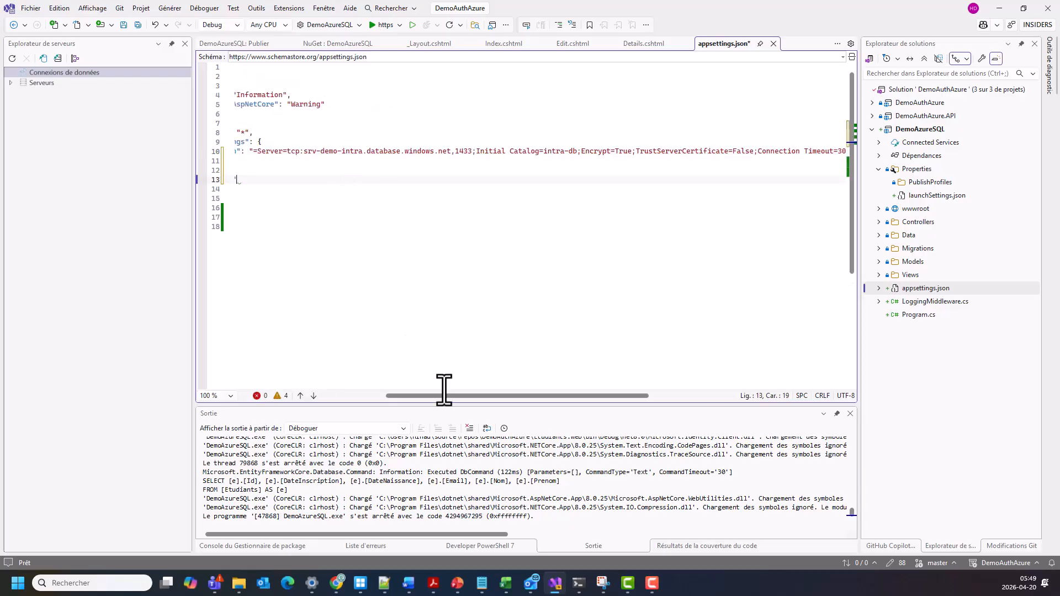
- Remove the escaped quotes after Default in the pasted string and join Default to the end of the Directory line
scroll(387, 395, "left", 3)
key("Left")
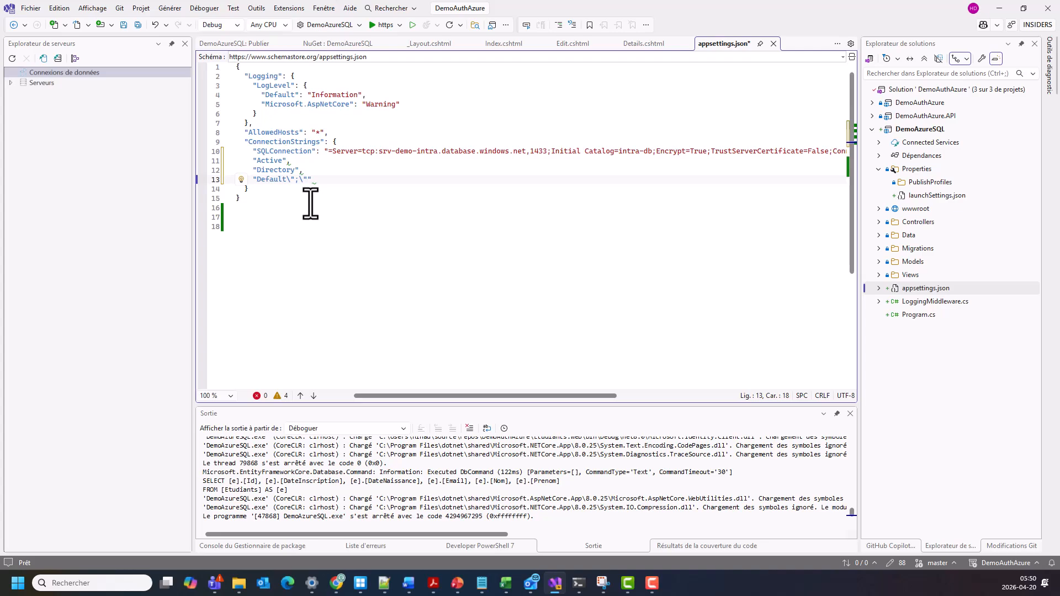
key("BackSpace")
key("BackSpace")
key("BackSpace")
left_click(305, 171)
left_click(252, 180)
key("BackSpace")
key("BackSpace")
key("BackSpace")
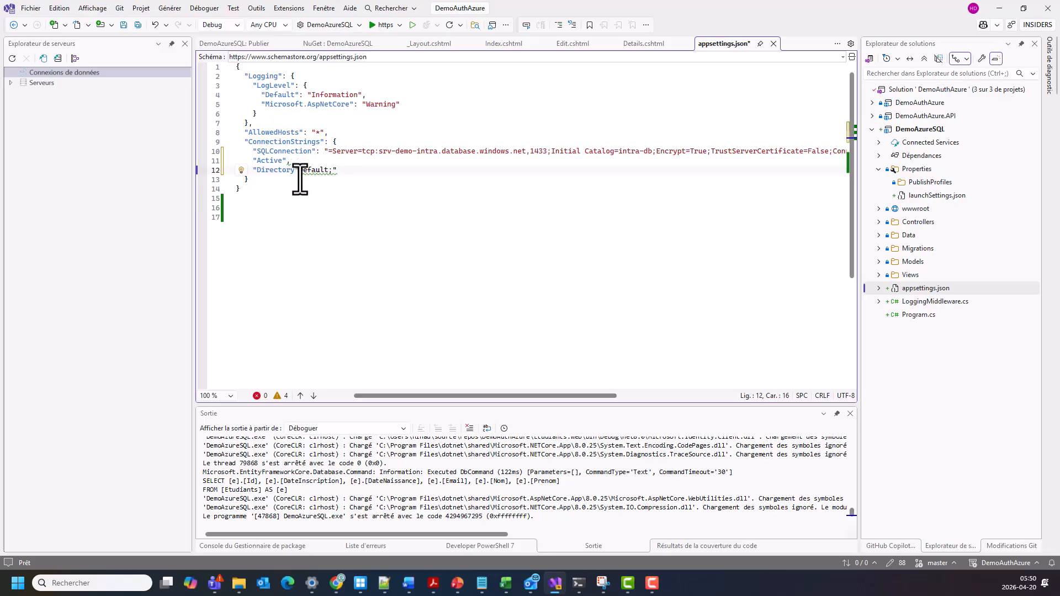
key("BackSpace")
- Join the Directory Default text onto the Active line by removing the line break, comma and extra quotes between them
left_click(258, 172)
key("BackSpace")
key("BackSpace")
key("BackSpace")
key("BackSpace")
key("BackSpace")
key("BackSpace")
key("BackSpace")
key("BackSpace")
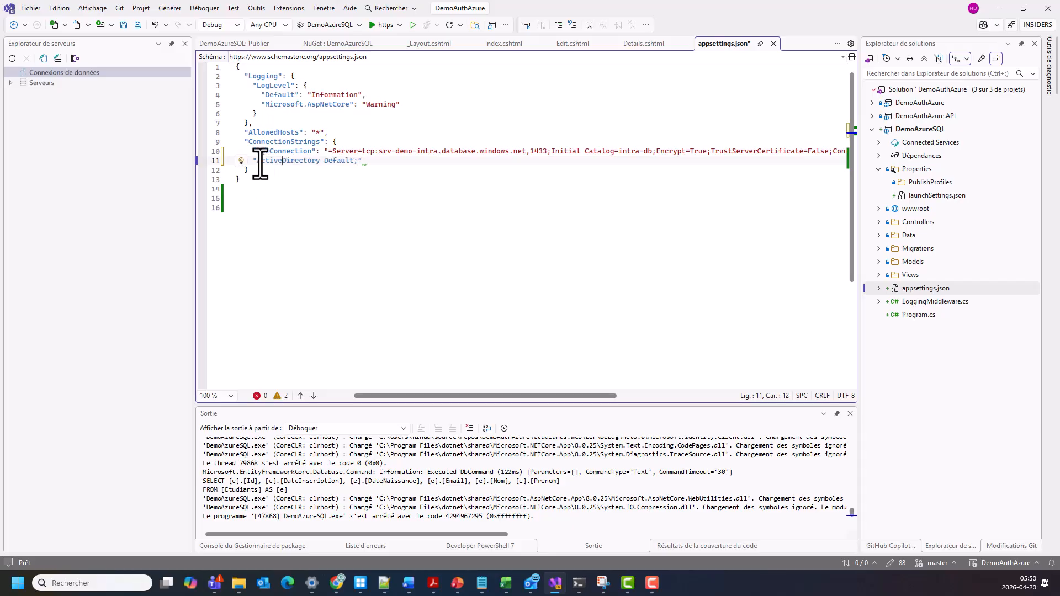
- Join the Active Directory Default text to the SQLConnection line directly after Authentication=, without inner quotes
left_click(258, 163)
key("BackSpace")
key("BackSpace")
key("BackSpace")
key("BackSpace")
key("BackSpace")
key("BackSpace")
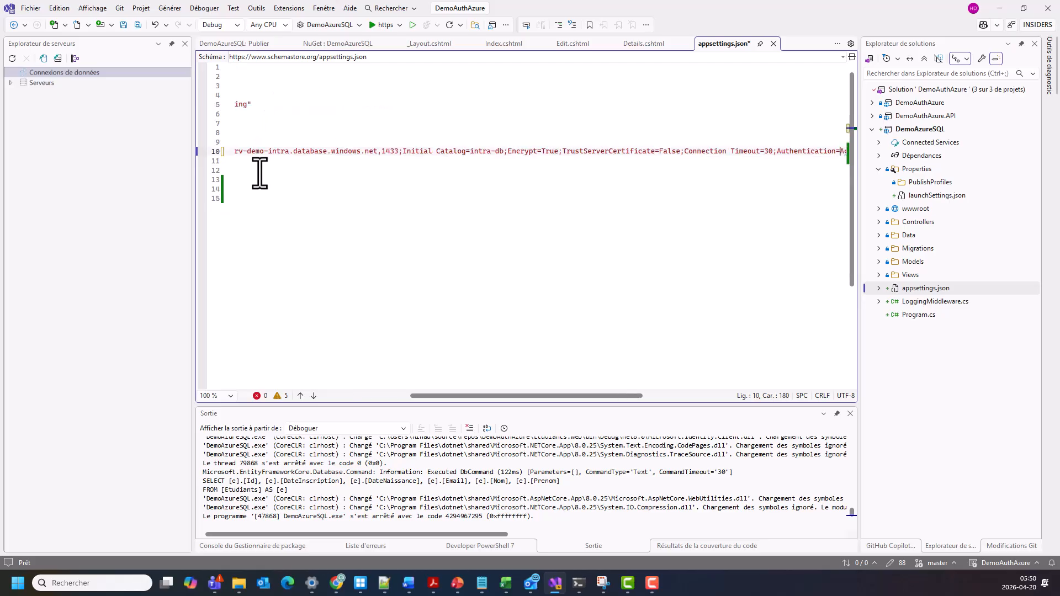
left_click_drag(484, 395, 538, 395)
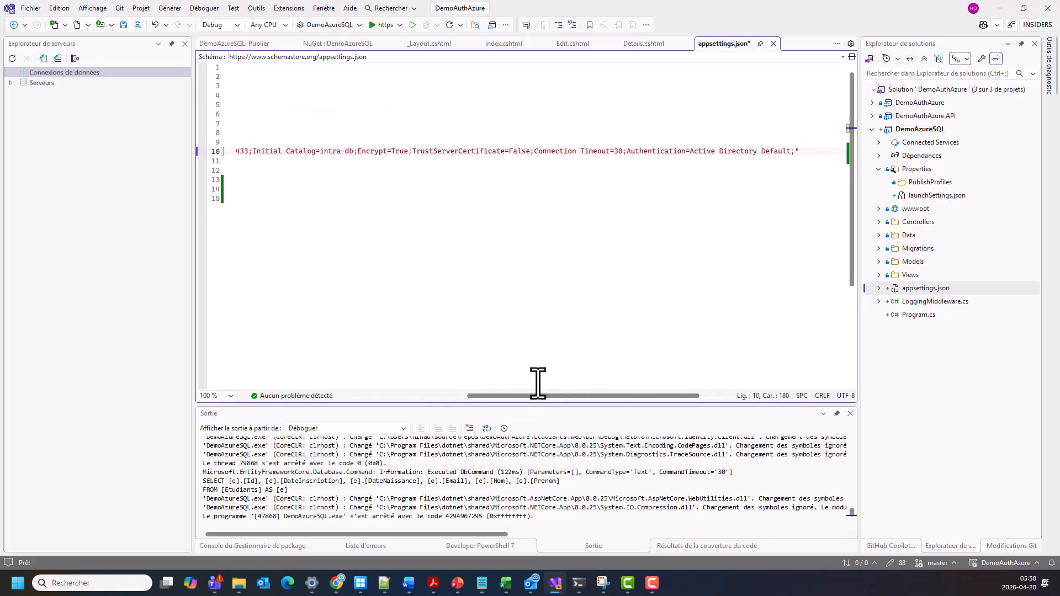
type("\"")
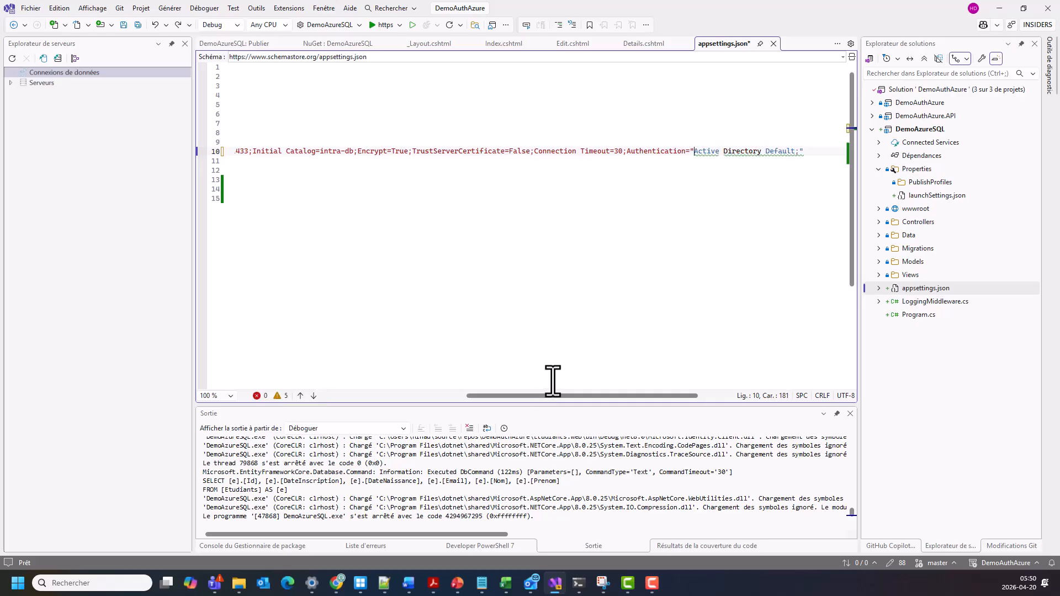
key("BackSpace")
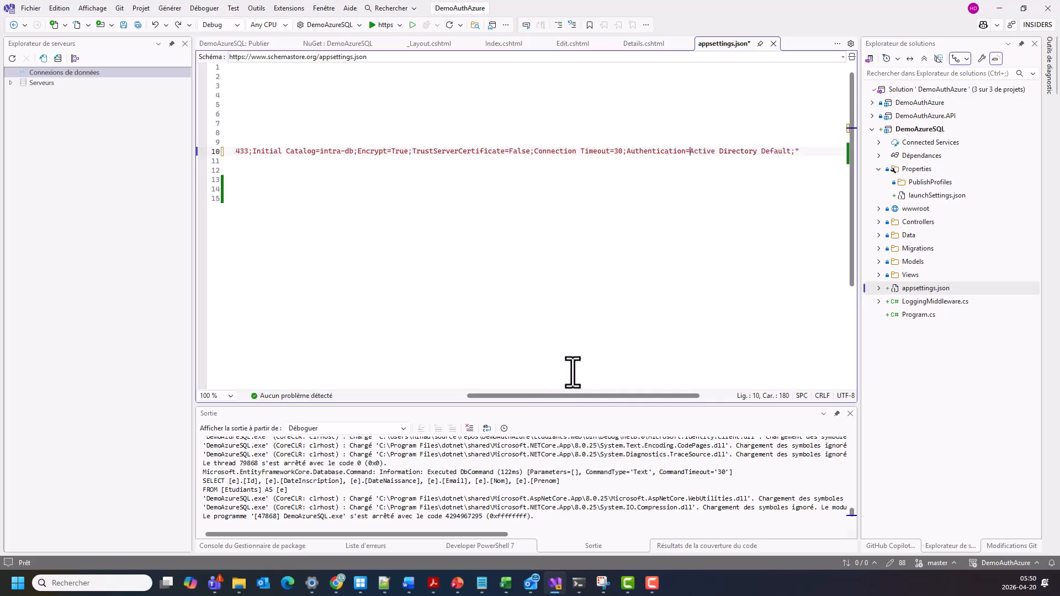
- Save appsettings.json with the passwordless SQLConnection string
left_click_drag(584, 395, 391, 385)
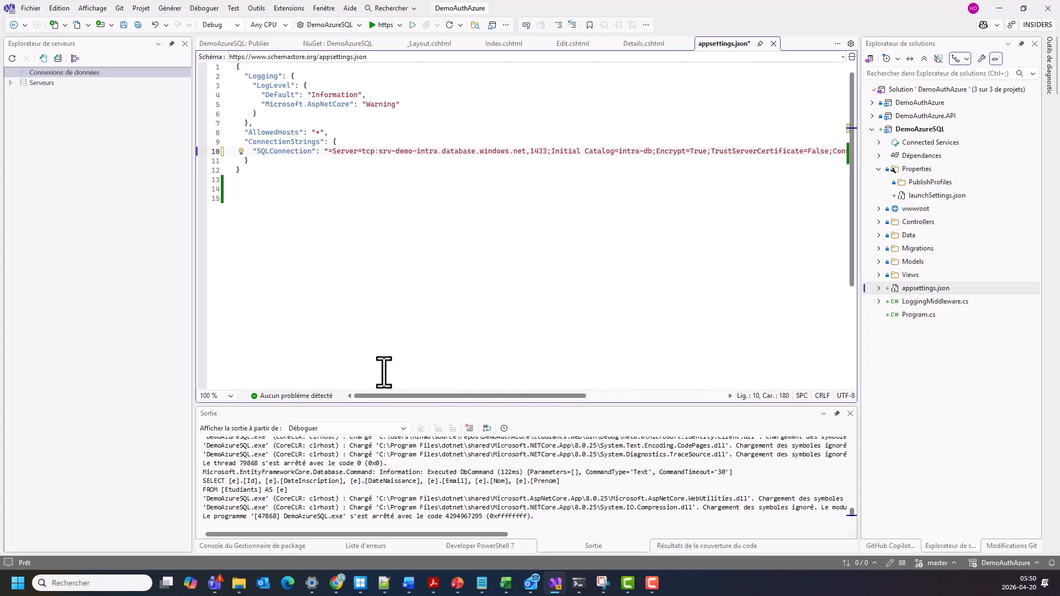
left_click(320, 189)
key("ctrl+s")
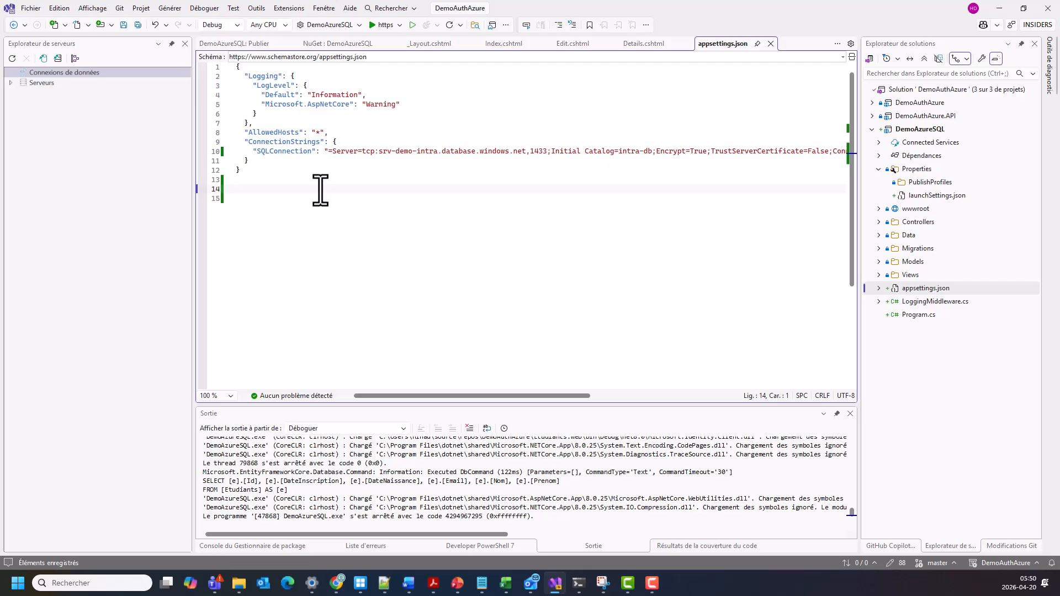
- In the Visual Studio options for Azure service authentication, select the Entra work admin account instead of the personal Microsoft account
left_click(972, 10)
left_click(547, 239)
left_click(257, 9)
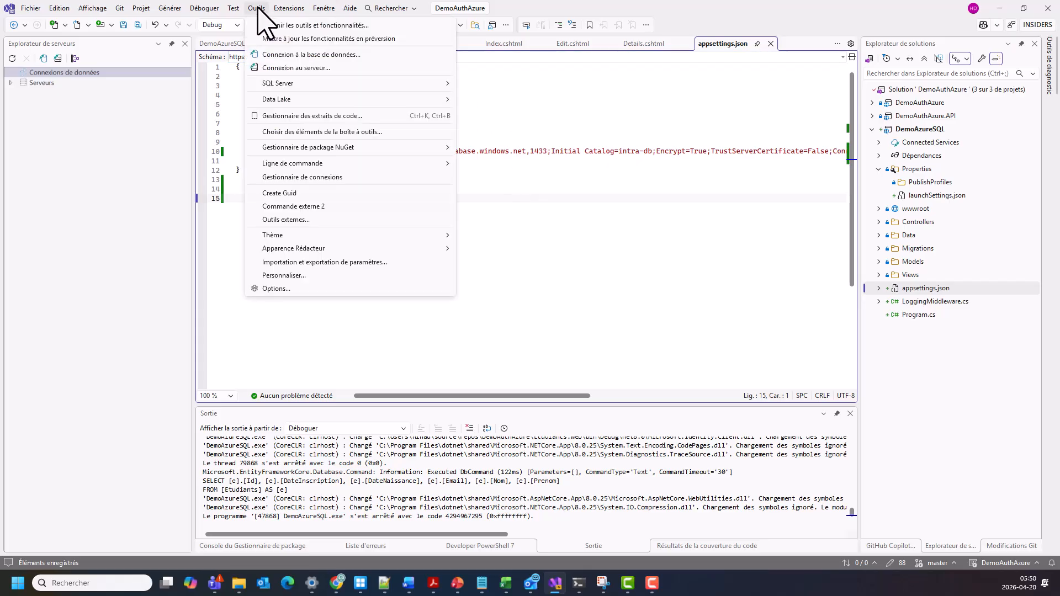
left_click(277, 288)
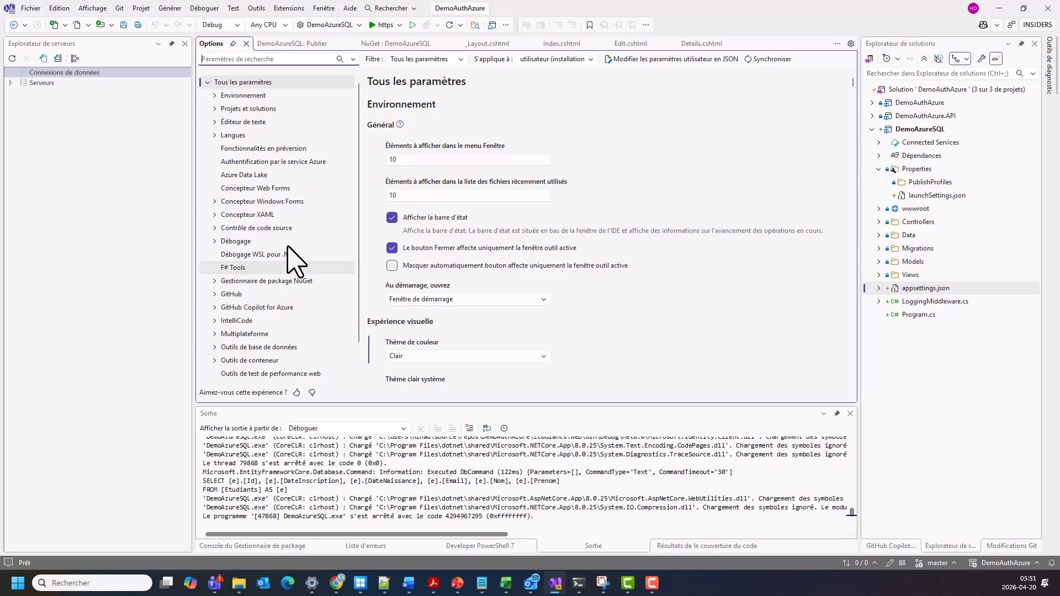
left_click(268, 164)
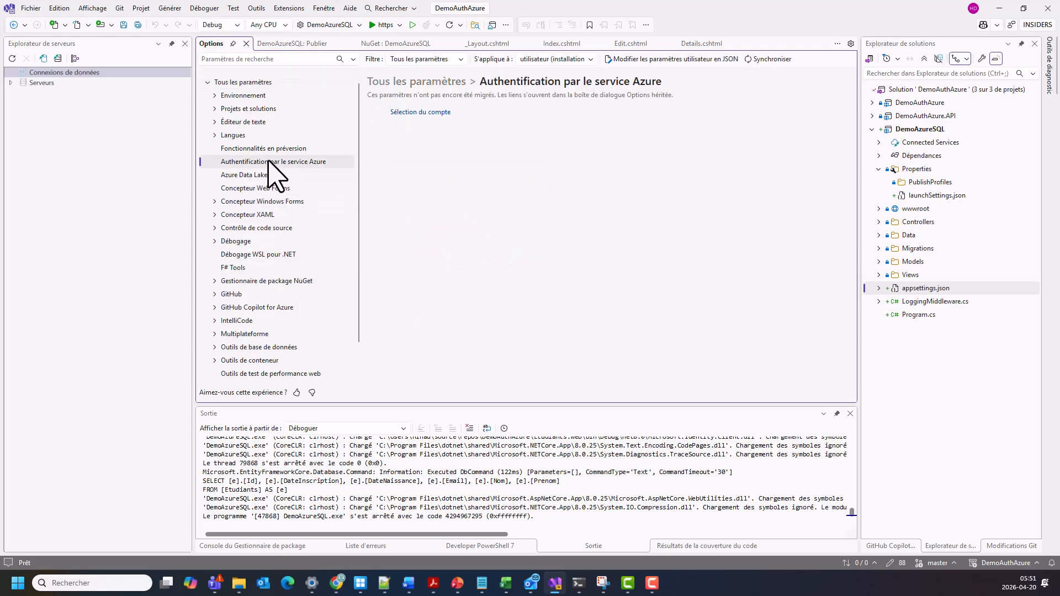
left_click(436, 134)
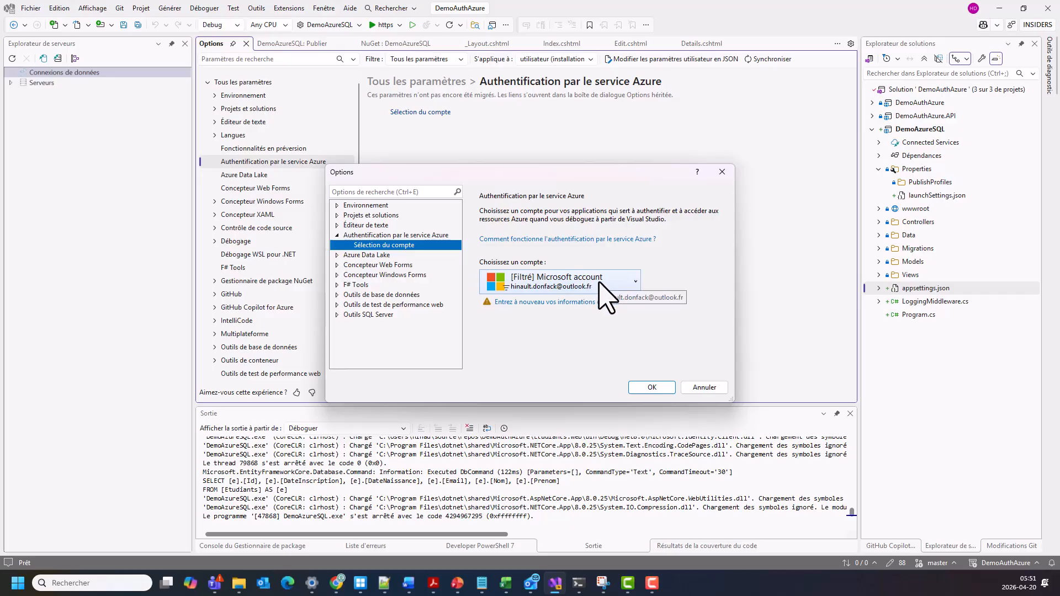
left_click(617, 285)
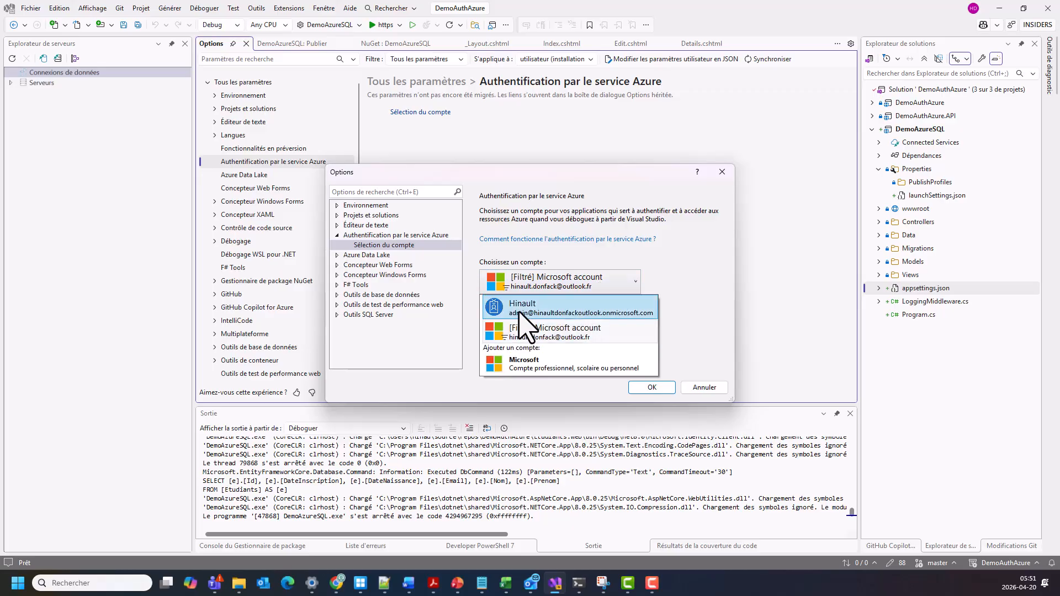
left_click(553, 312)
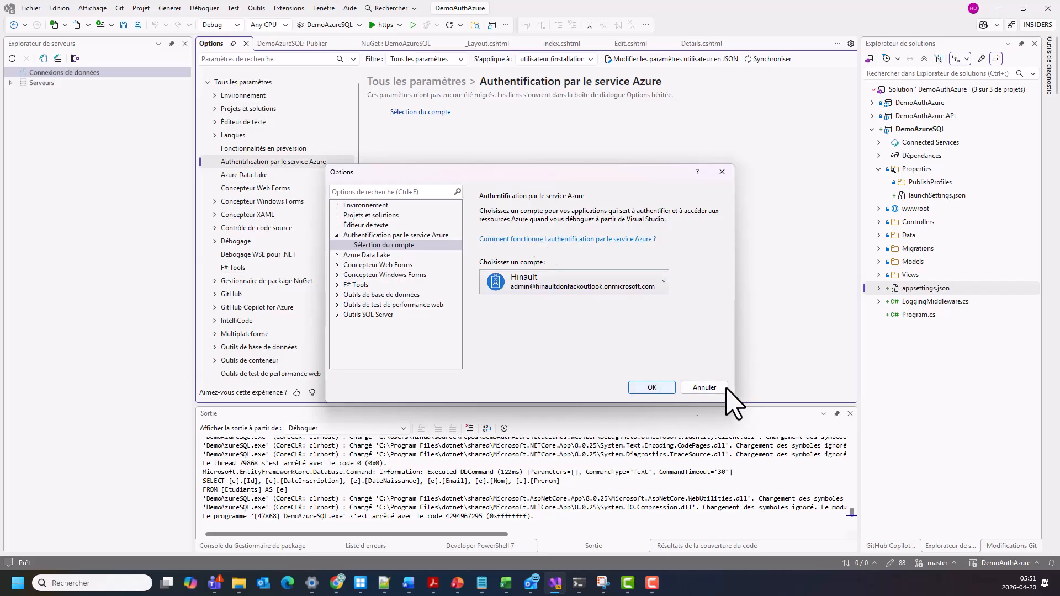
left_click(652, 388)
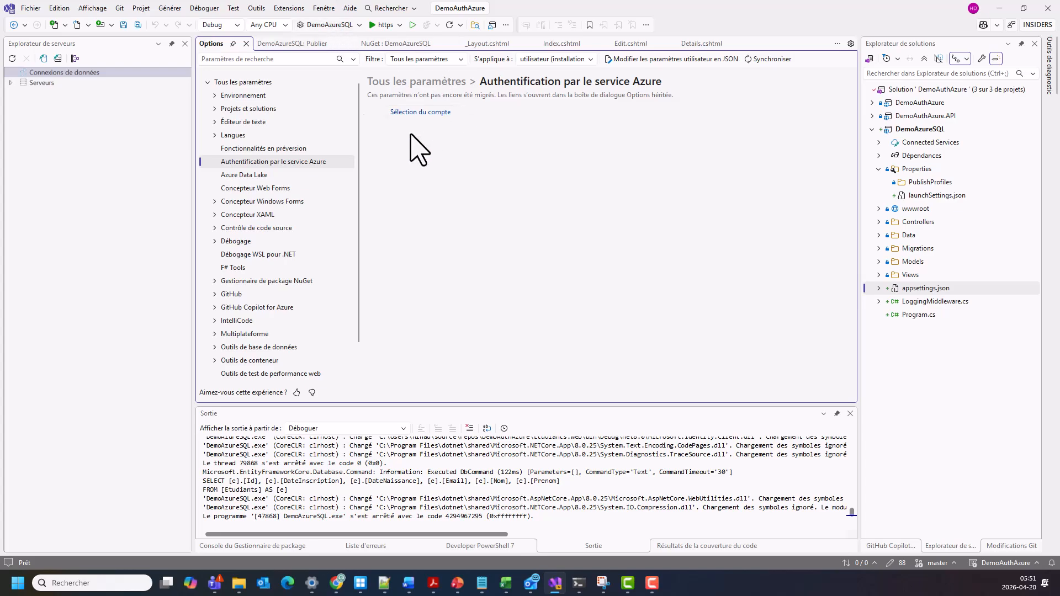
- Test-run DemoAzureSQL over https, and remove the stray equals sign before Server in the SQLConnection value, saving appsettings.json
left_click(379, 26)
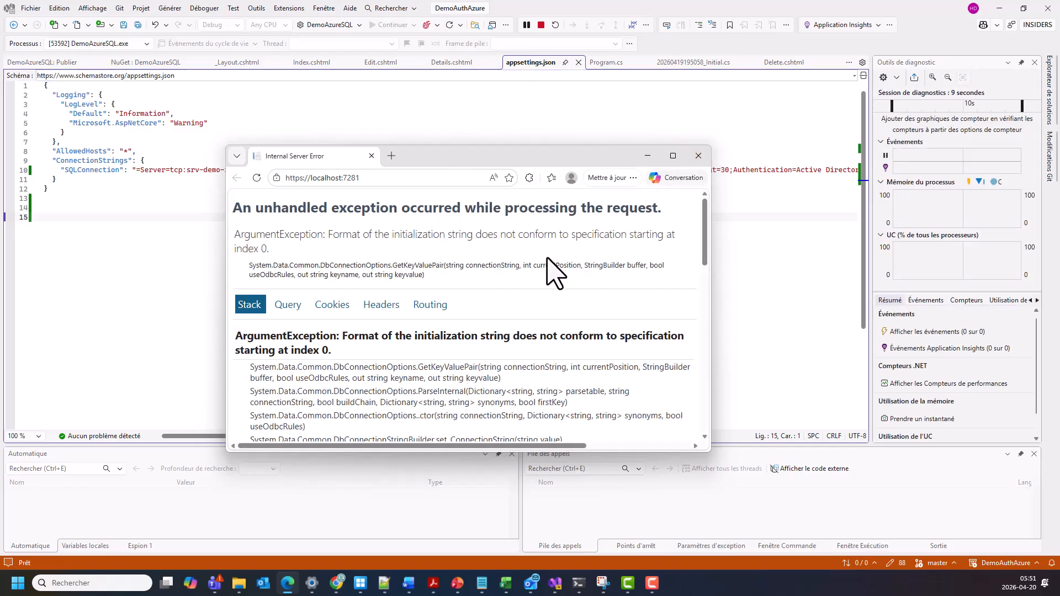
left_click(699, 157)
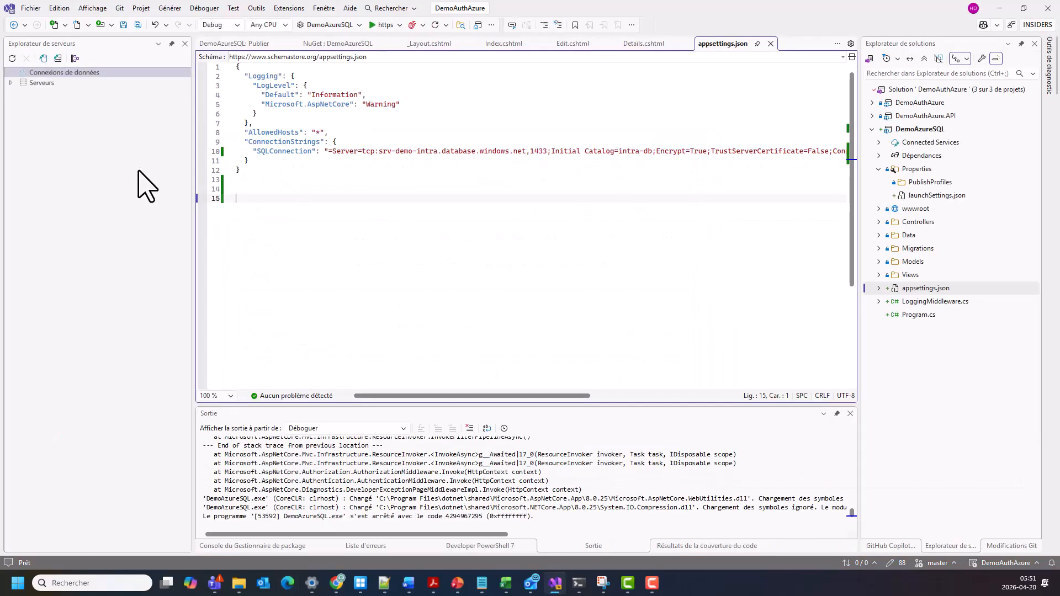
left_click(331, 151)
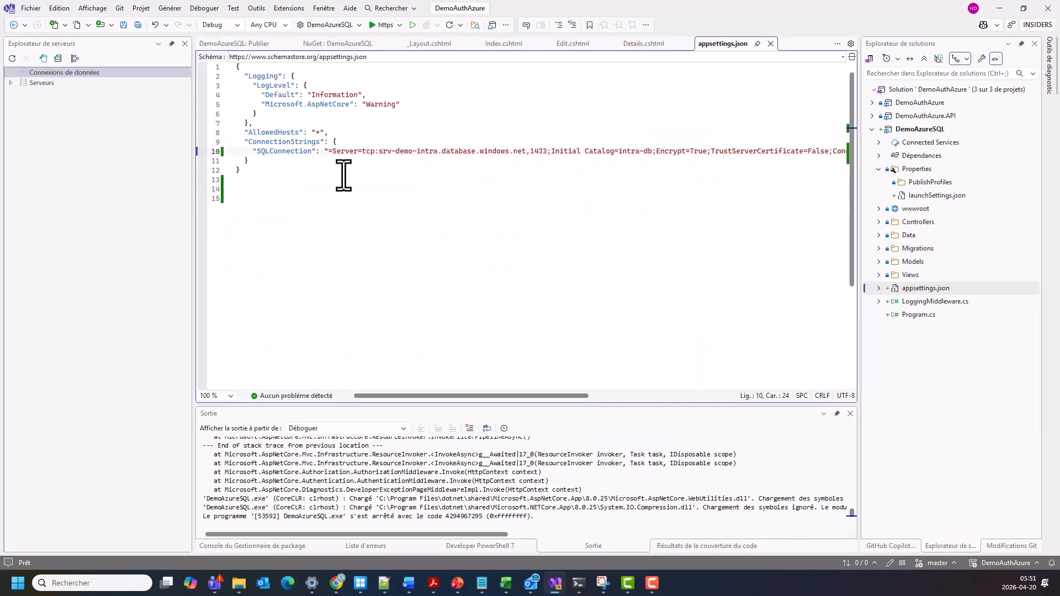
key("BackSpace")
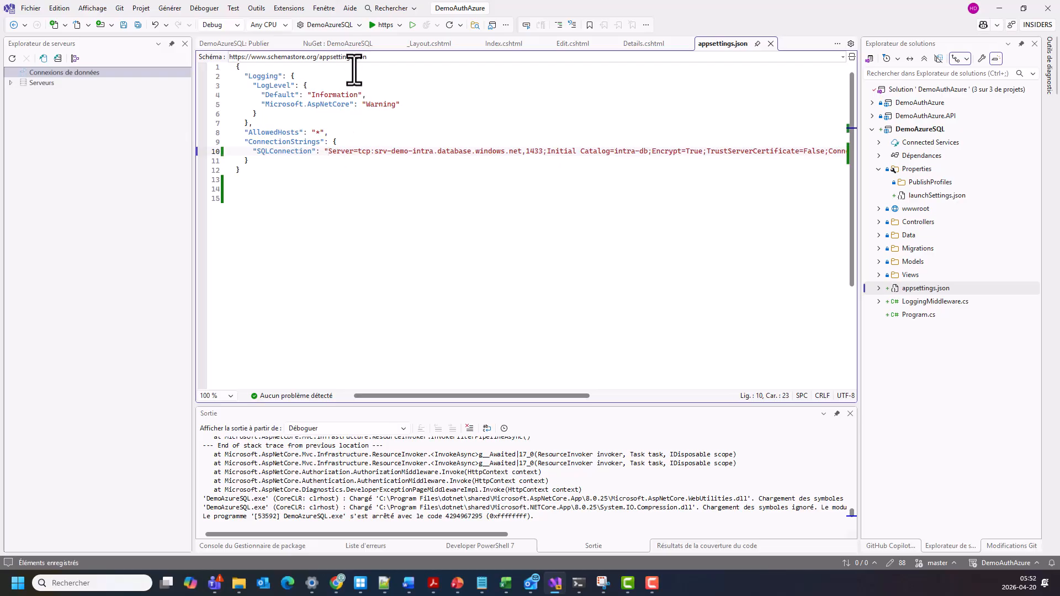
- Run DemoAzureSQL over https again to check the student Index page, and close its browser window
left_click(380, 25)
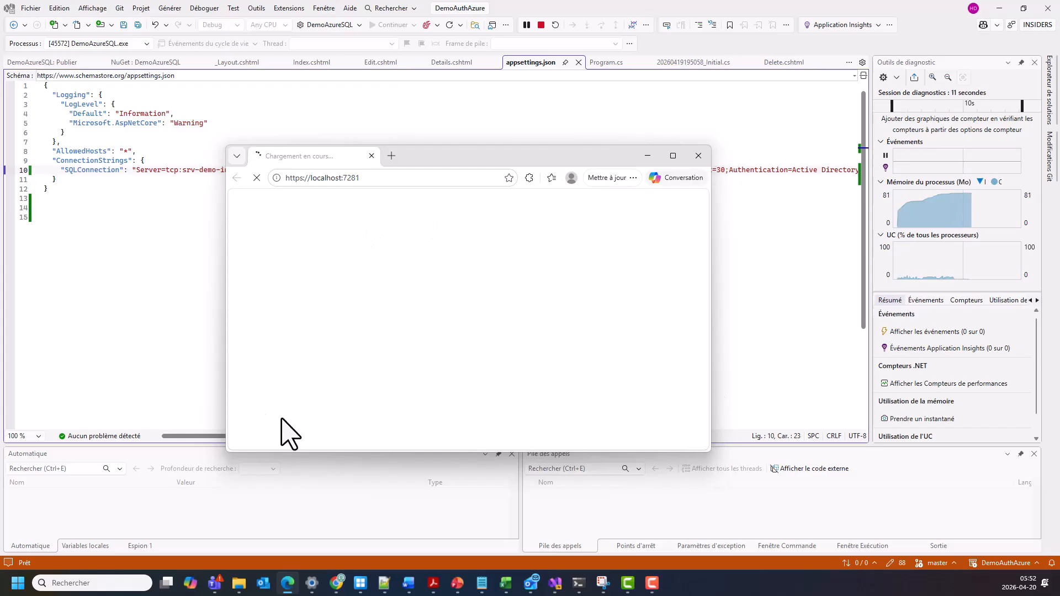
left_click_drag(225, 454, 172, 471)
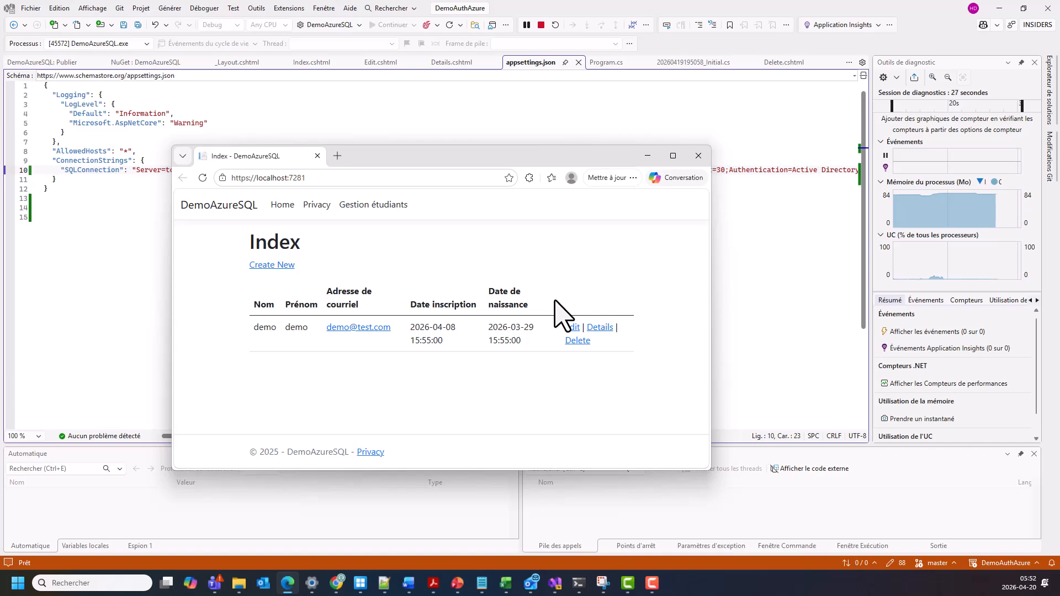
left_click(698, 156)
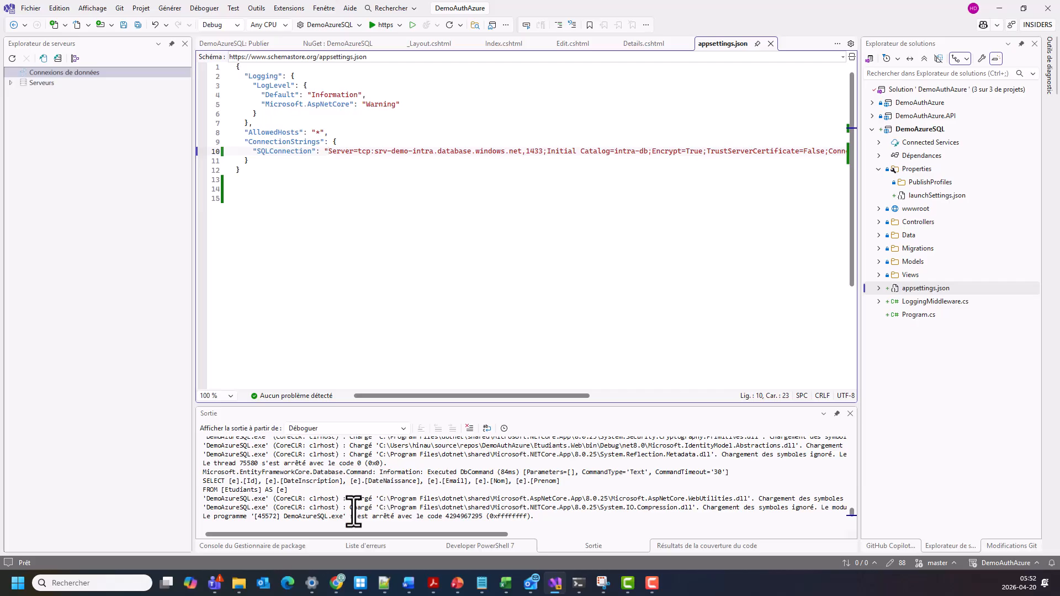
- Switch to the Azure portal in Chrome, open its home page in a new tab and start creating a Web App
left_click(337, 583)
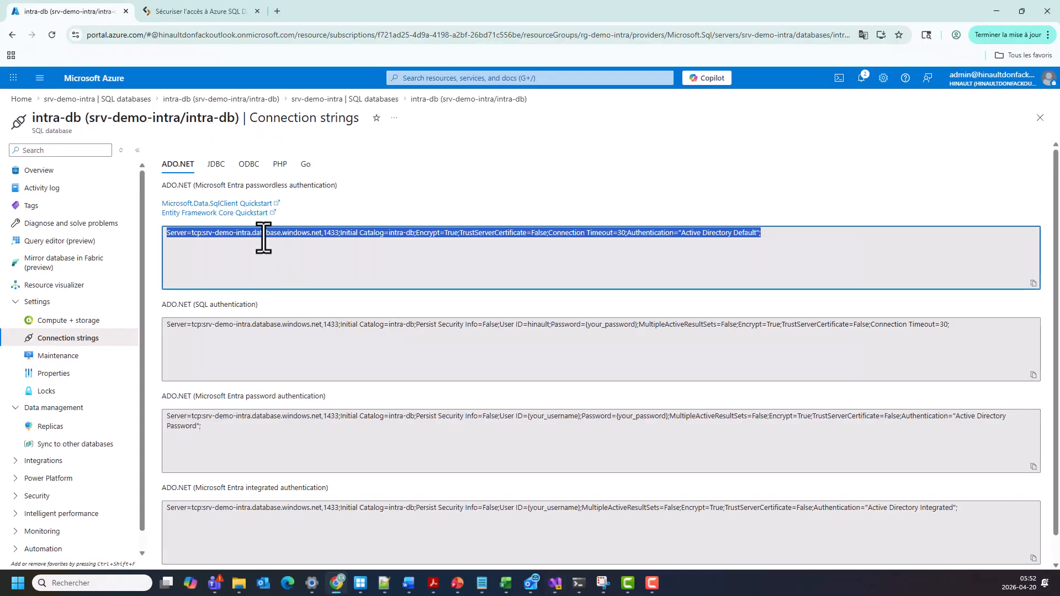
right_click(92, 78)
left_click(117, 90)
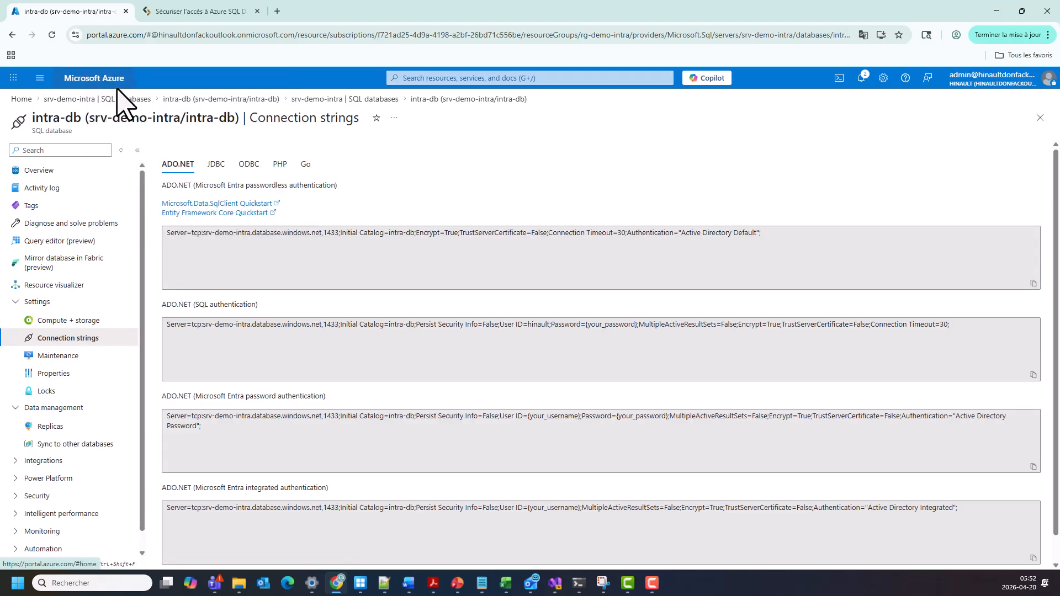
left_click(182, 11)
left_click(499, 237)
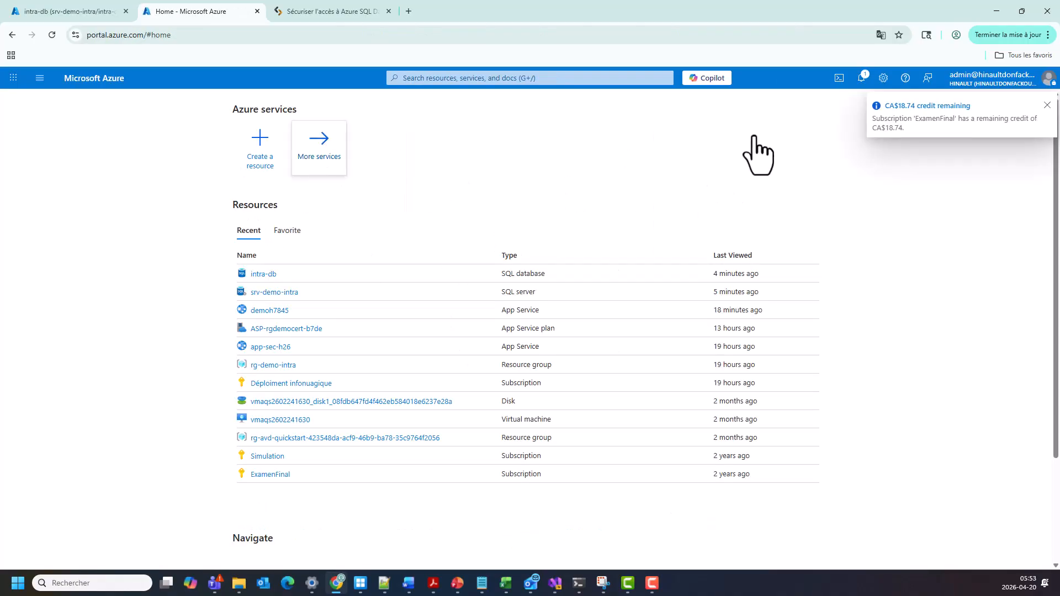
left_click(264, 163)
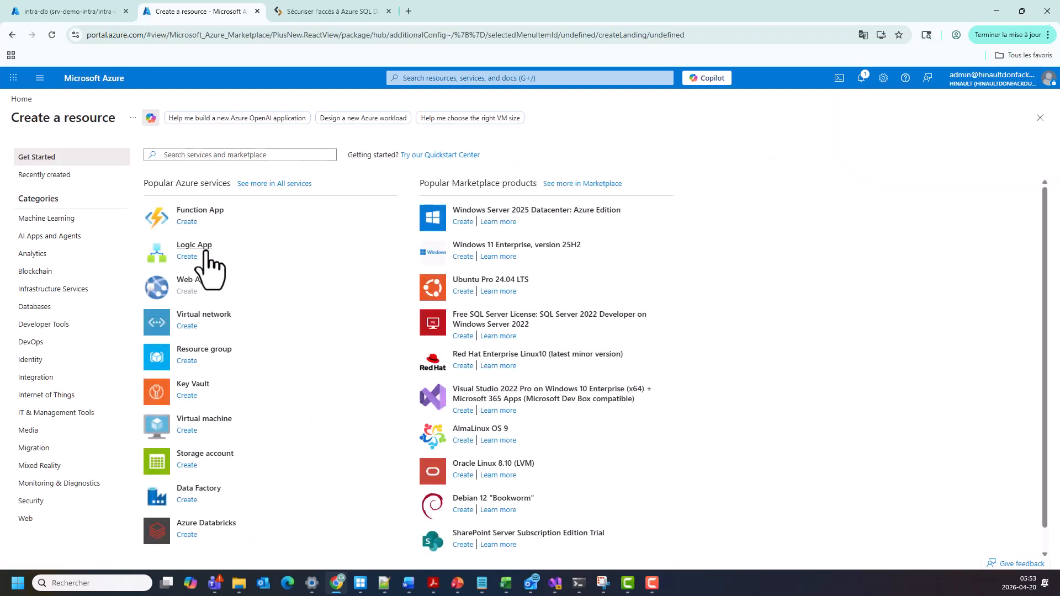
left_click(175, 283)
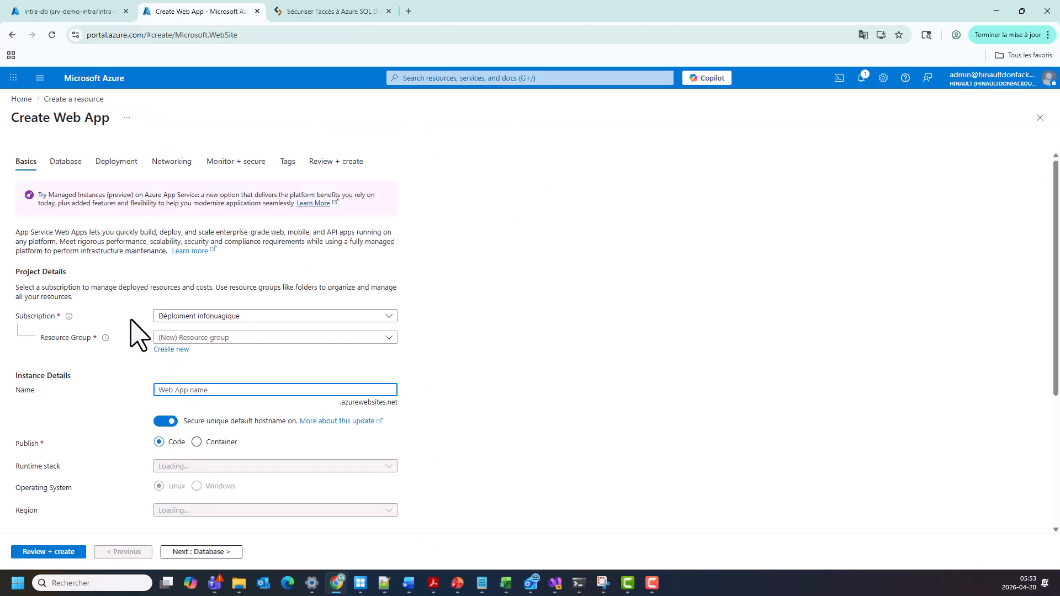
- Set the web app's resource group to the existing rg-demo-intra
left_click(232, 337)
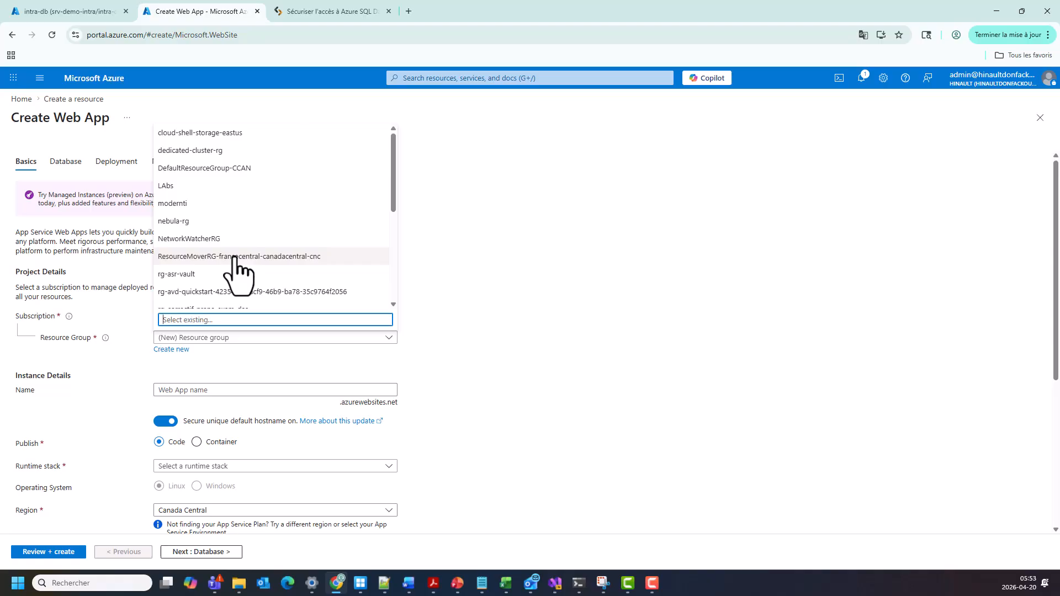
type("demo")
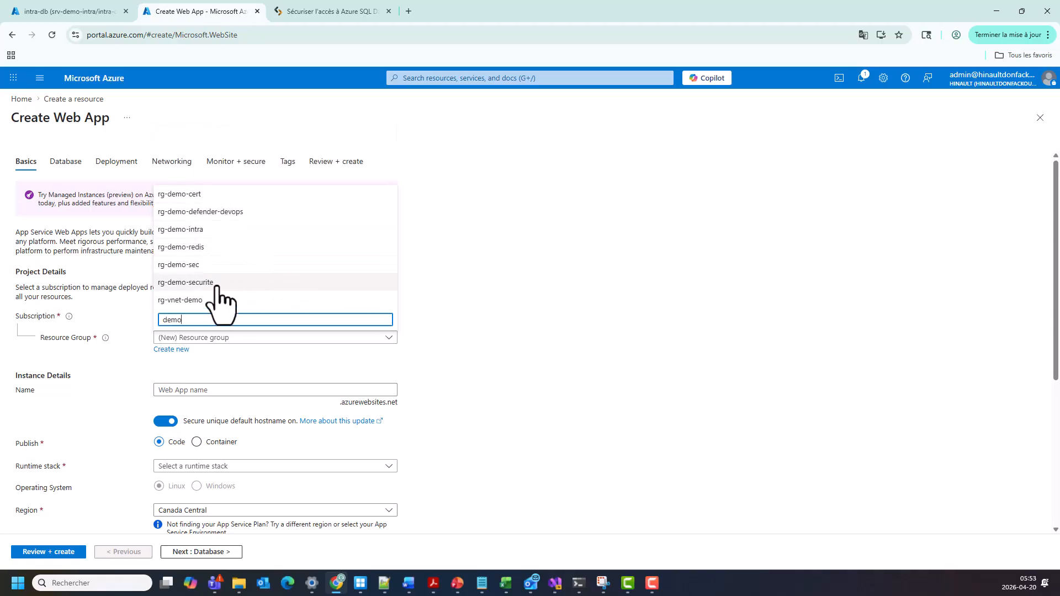
left_click(208, 229)
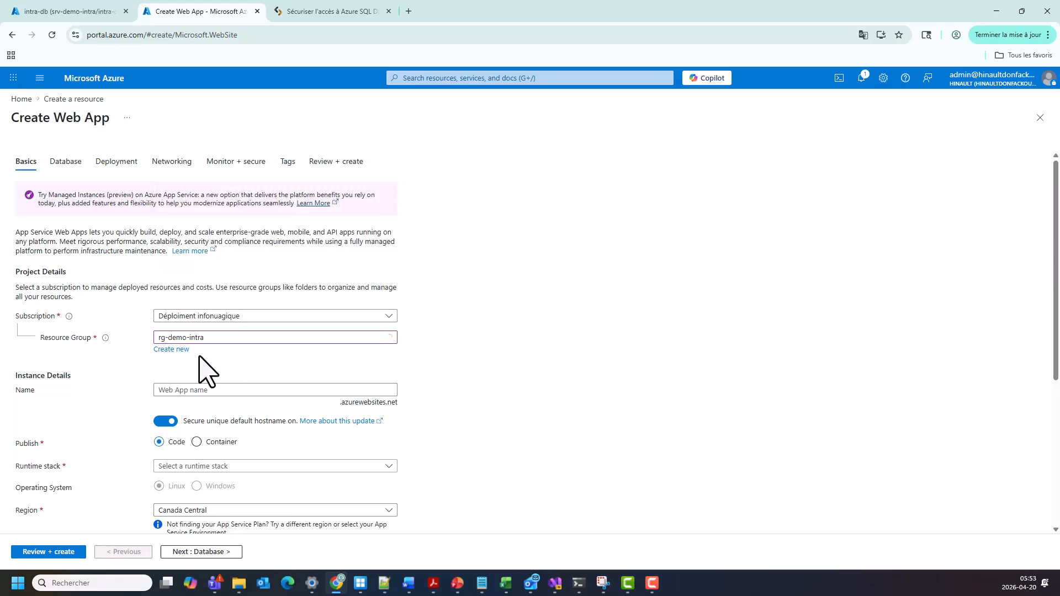
- Name the web app app-demo-intra and turn off the secure unique default hostname
left_click(190, 391)
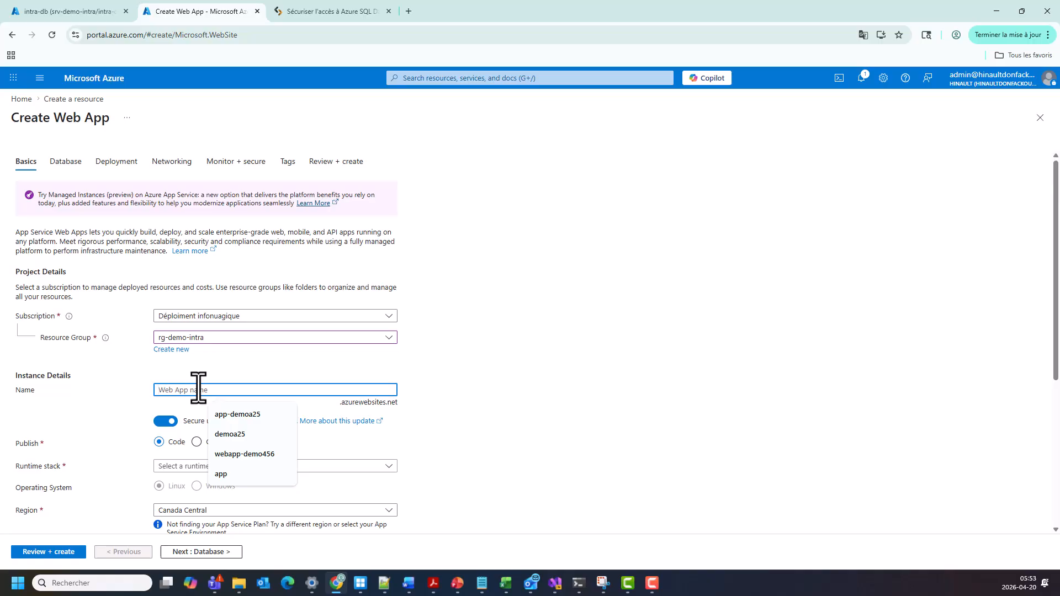
type("app-")
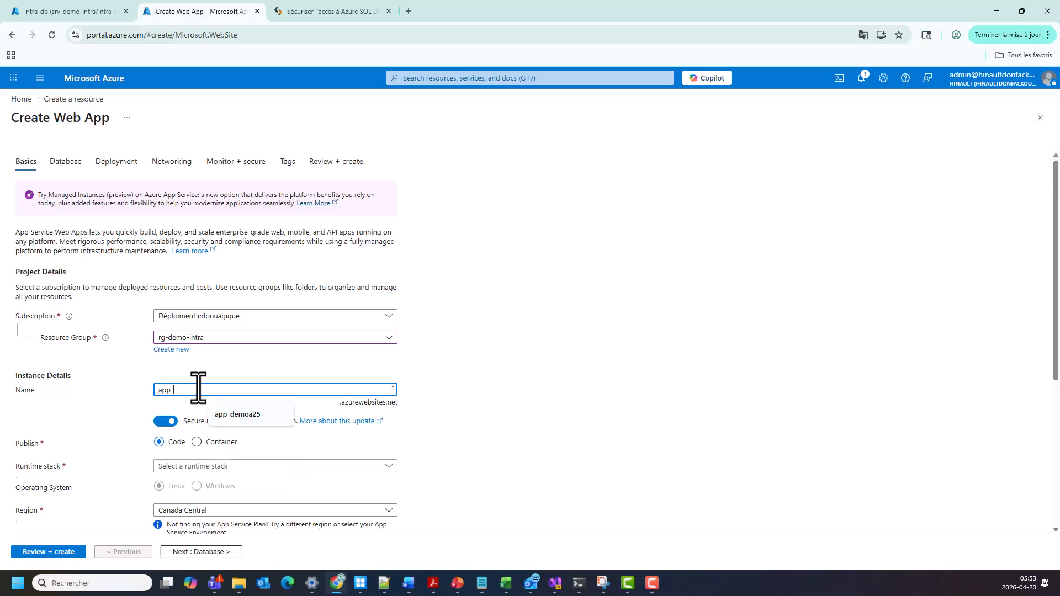
type("demo-")
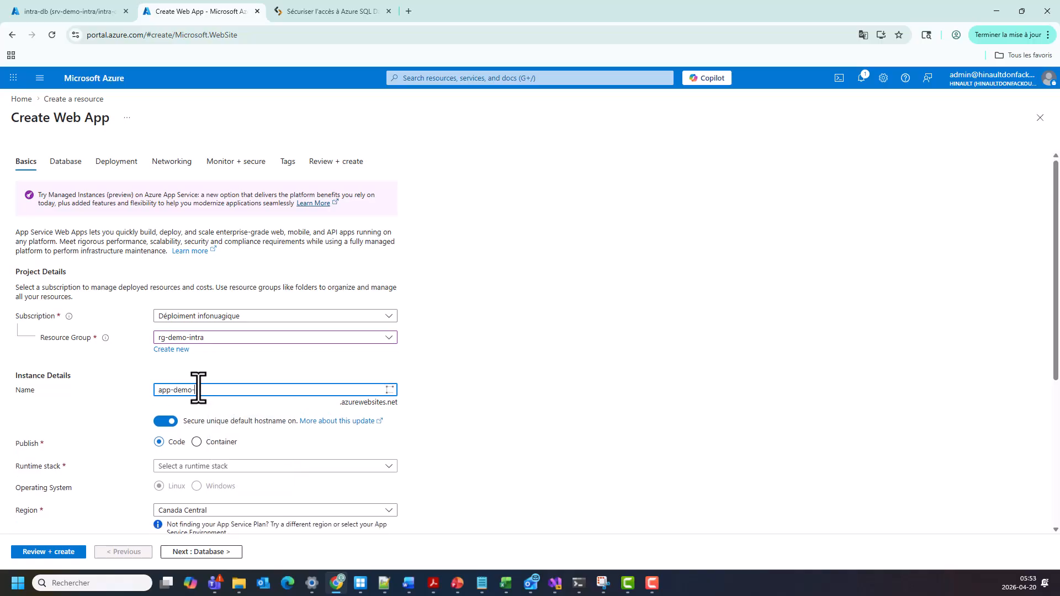
type("intra")
left_click(165, 422)
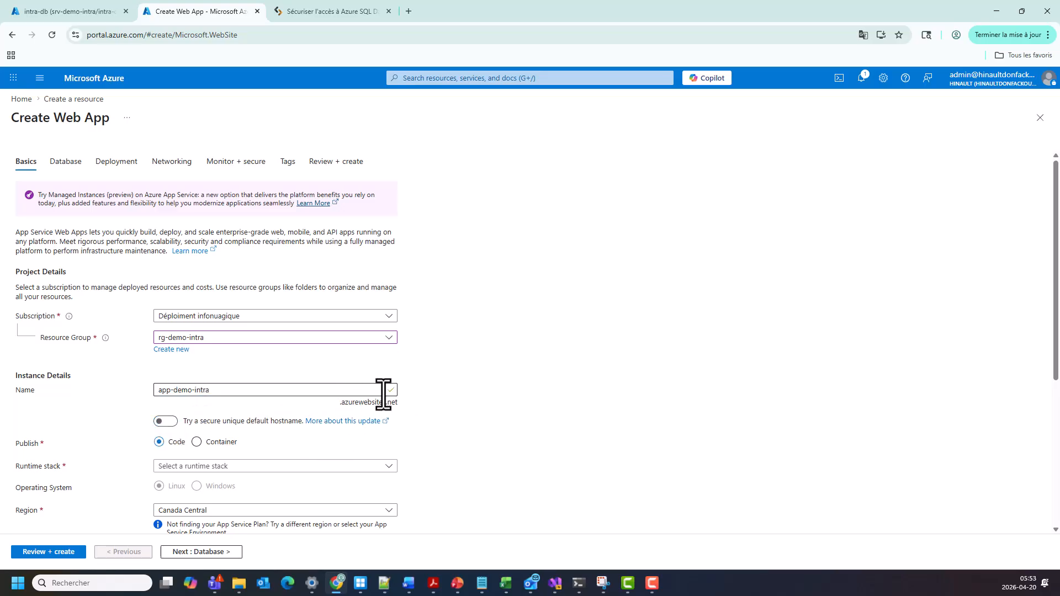
- Set the runtime stack to .NET 8 (LTS) and the operating system to Linux, and review the remaining basic settings
scroll(309, 441, "down", 1)
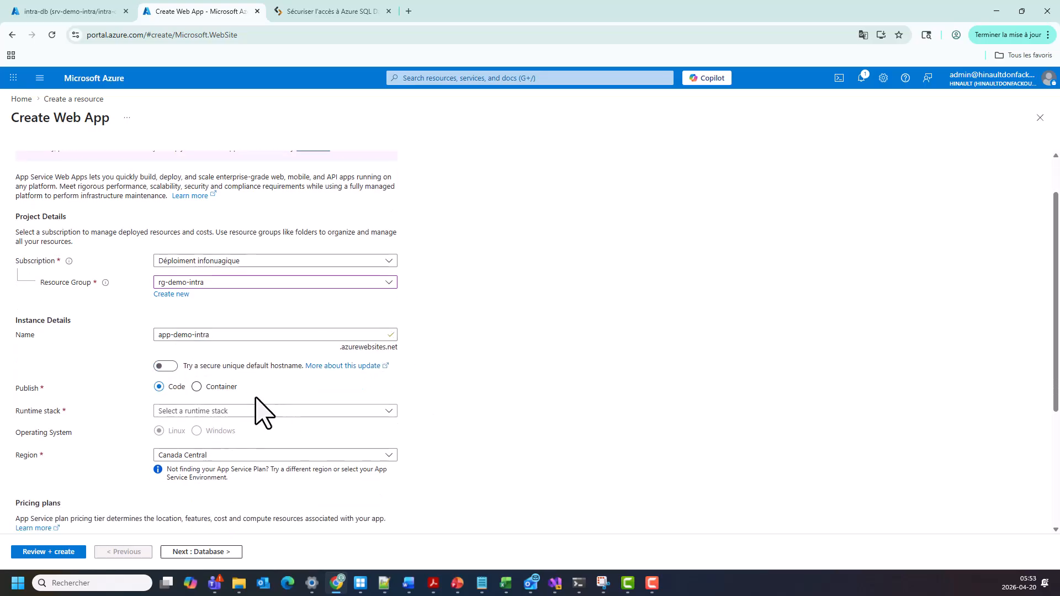
left_click(219, 412)
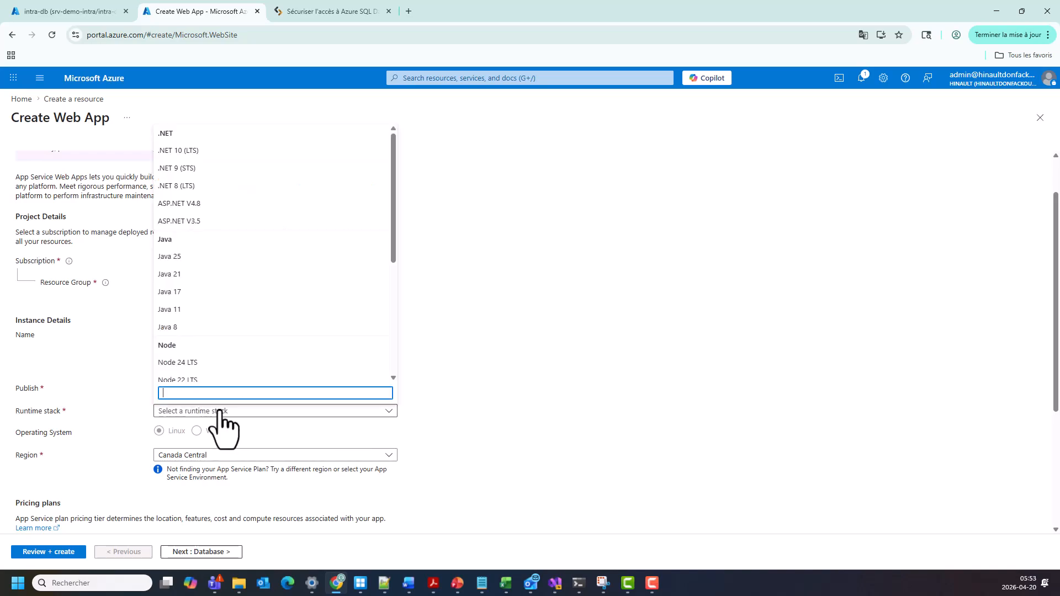
left_click(190, 190)
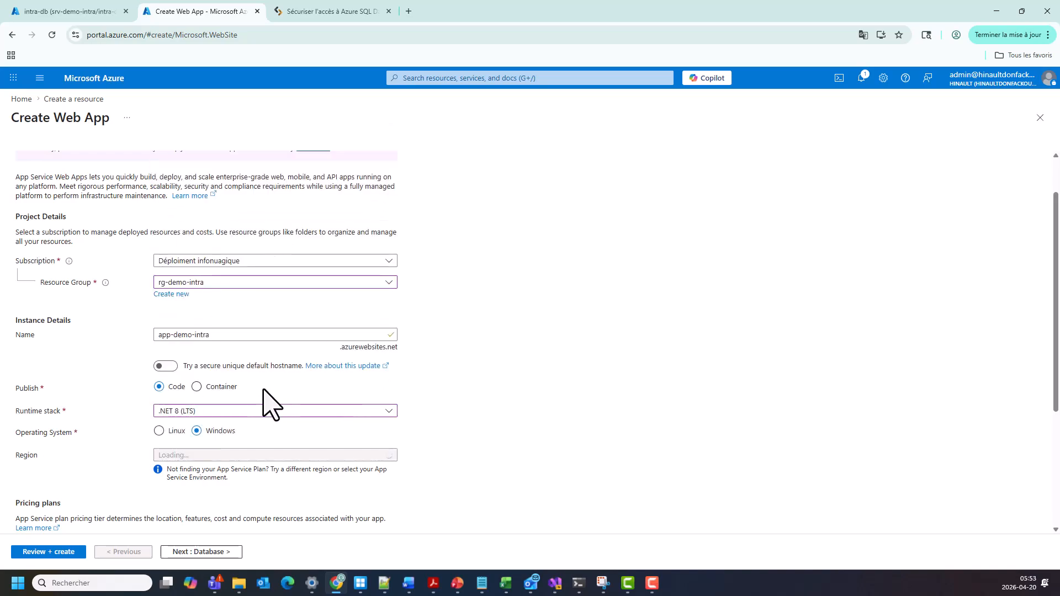
scroll(83, 376, "down", 2)
left_click(158, 321)
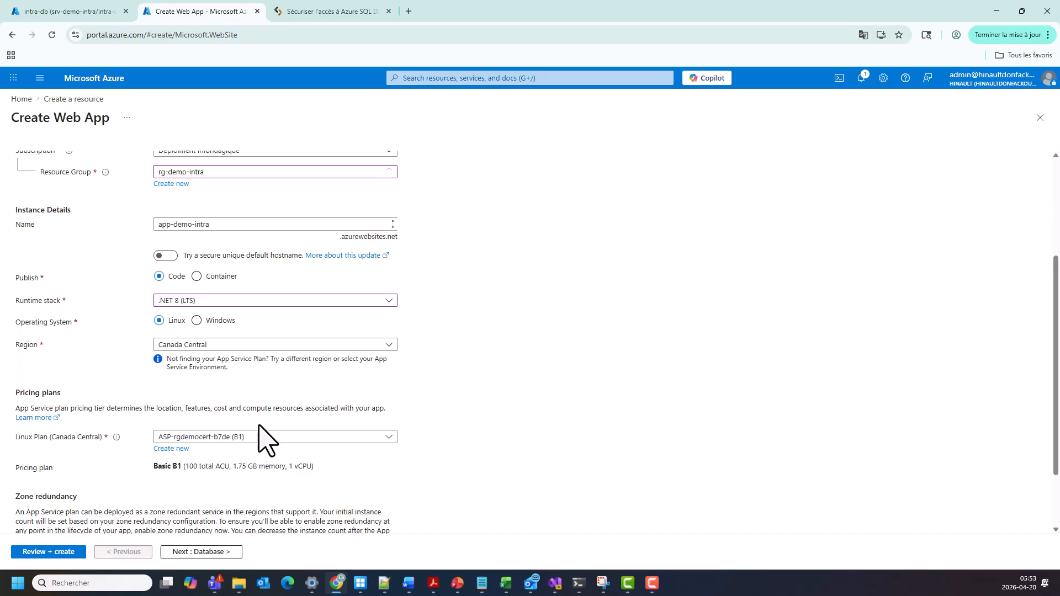
scroll(232, 441, "down", 1)
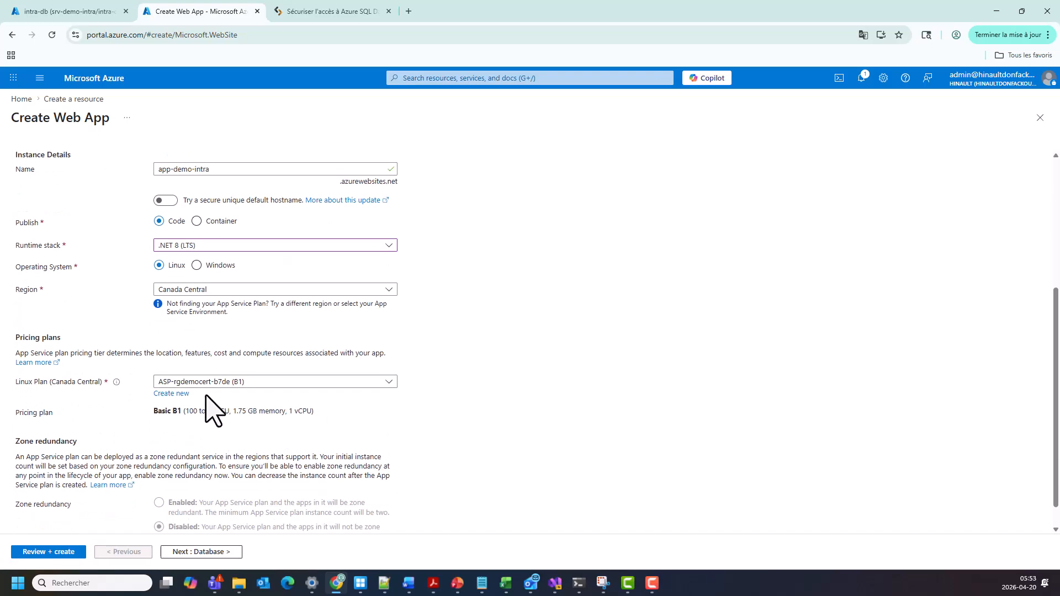
scroll(212, 403, "down", 1)
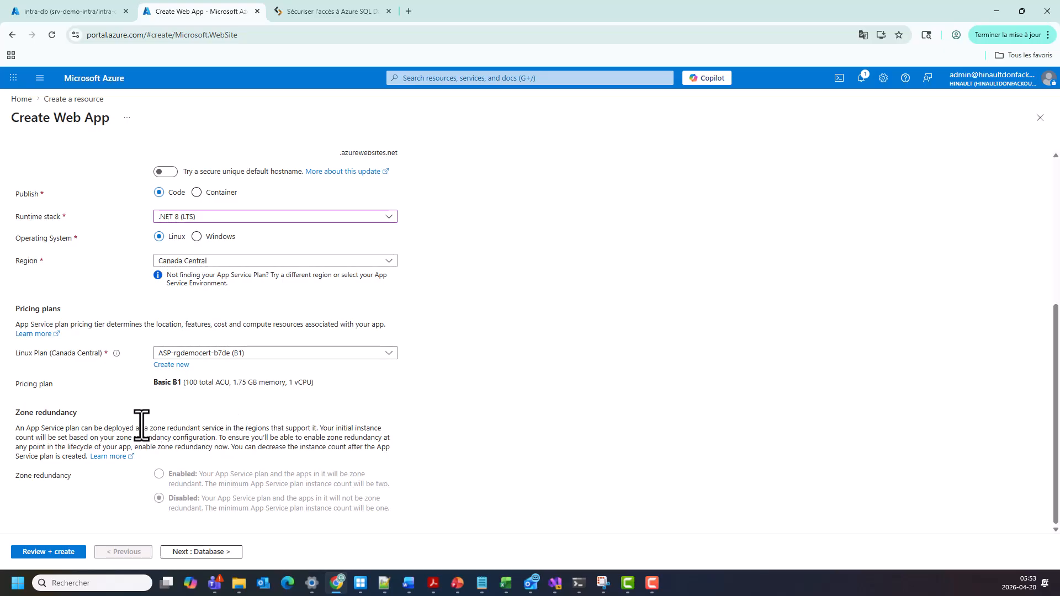
scroll(105, 497, "up", 5)
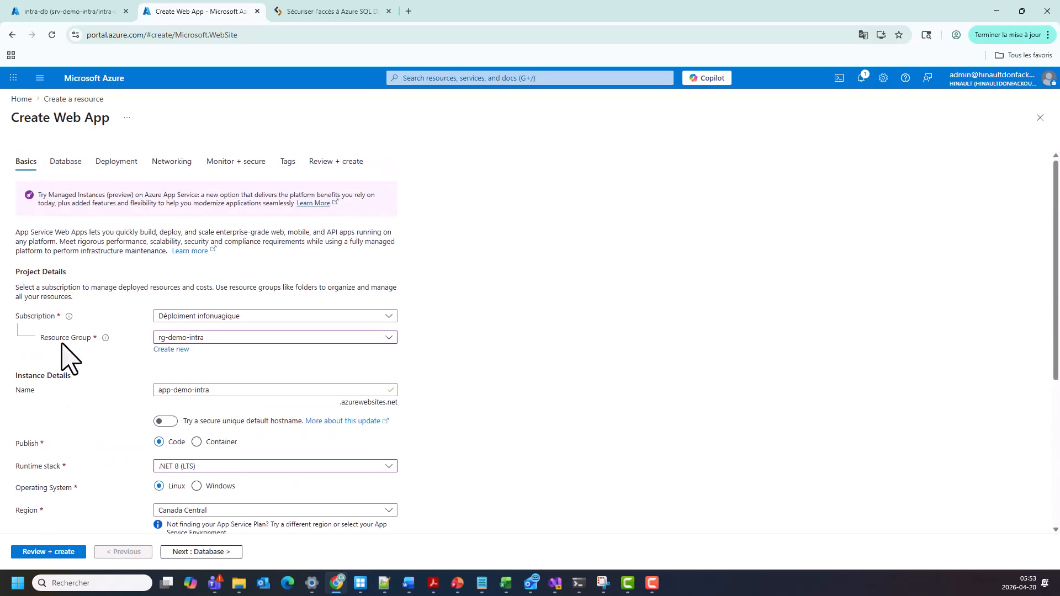
- Skip the database option, review the app-demo-intra web app configuration and create the web app
left_click(189, 551)
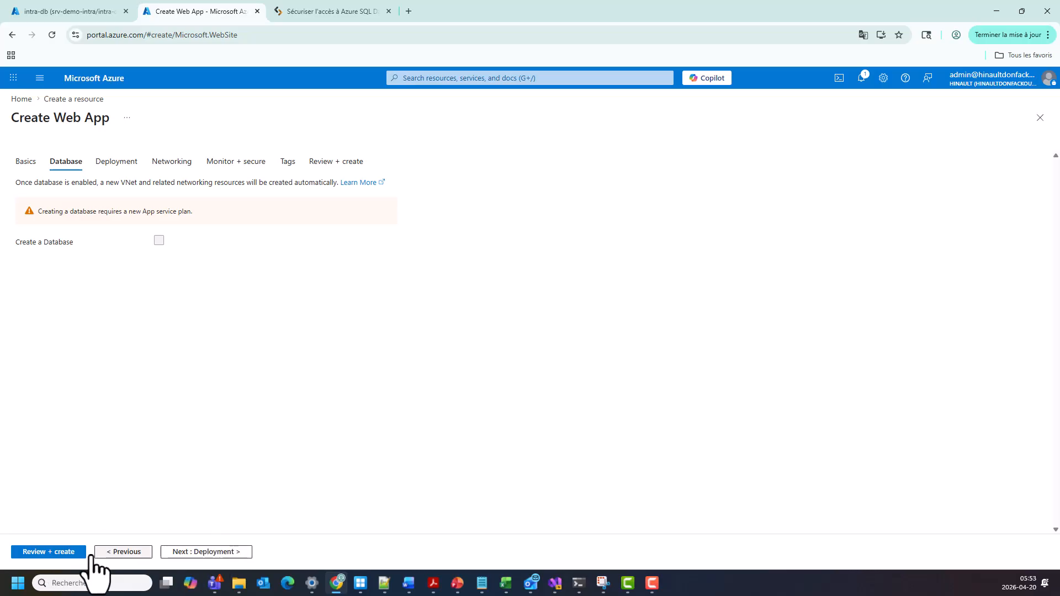
left_click(58, 552)
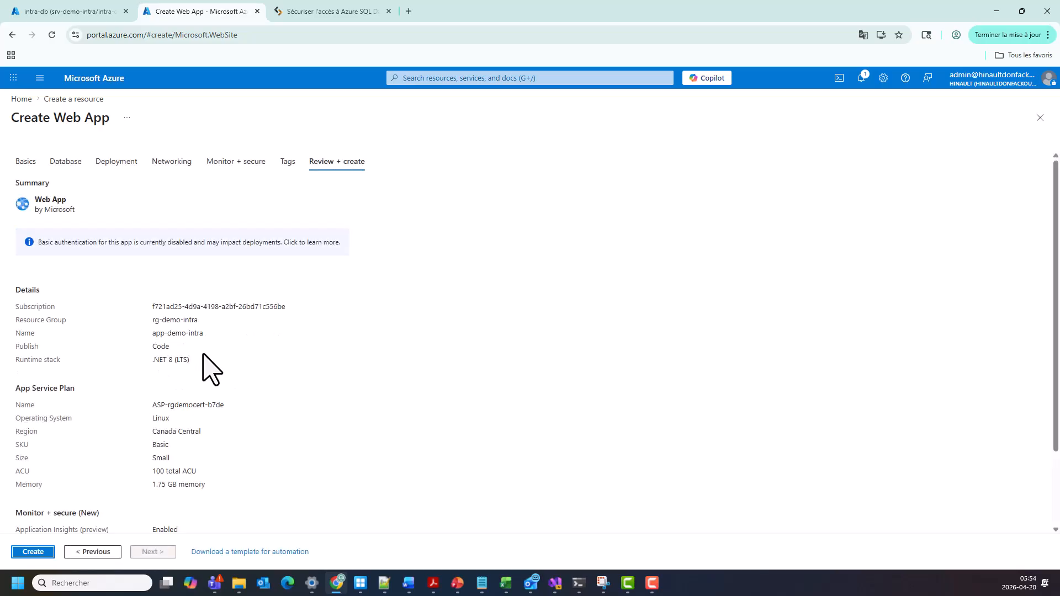
left_click(33, 551)
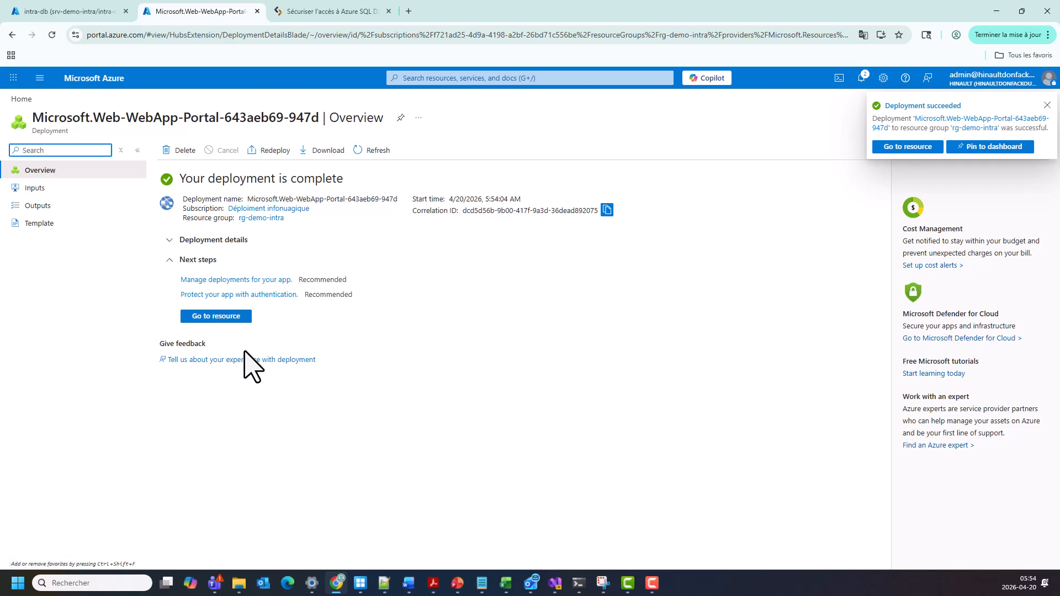
- Open app-demo-intra from the rg-demo-intra resource group, turn on its system-assigned managed identity and save
left_click(269, 219)
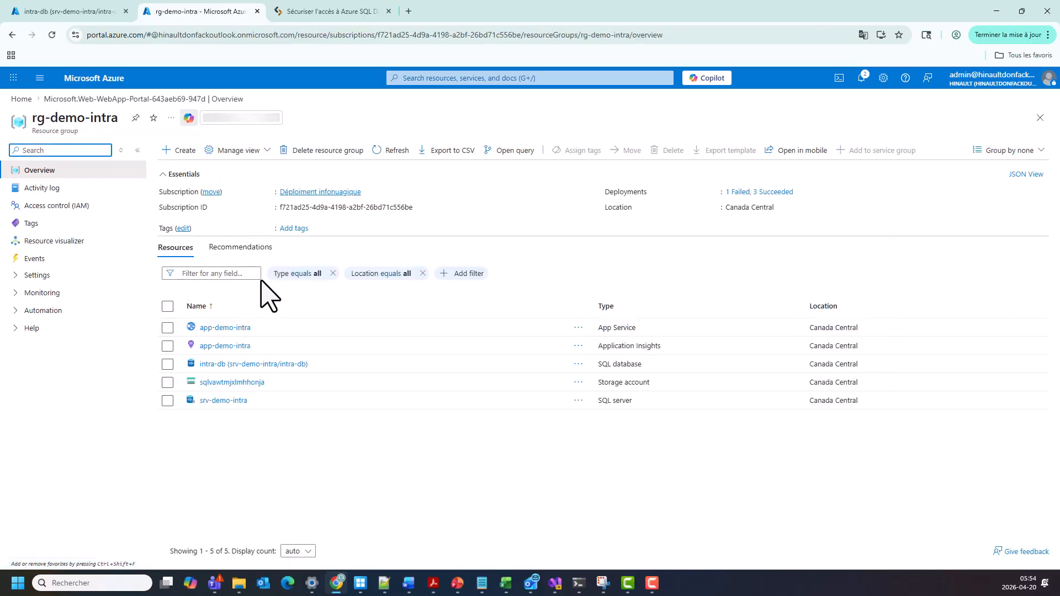
left_click(226, 328)
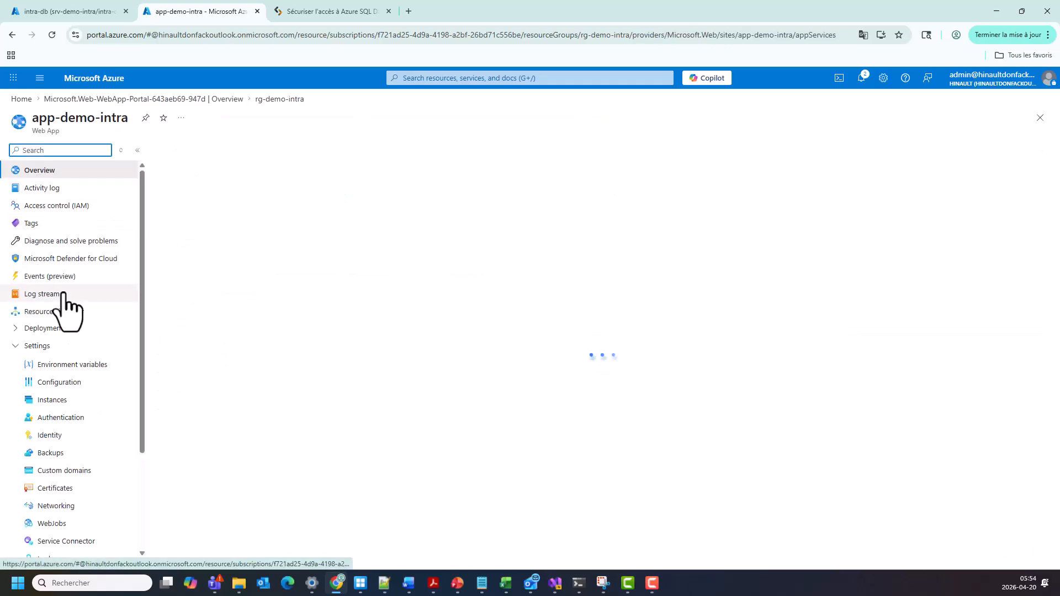
left_click(60, 434)
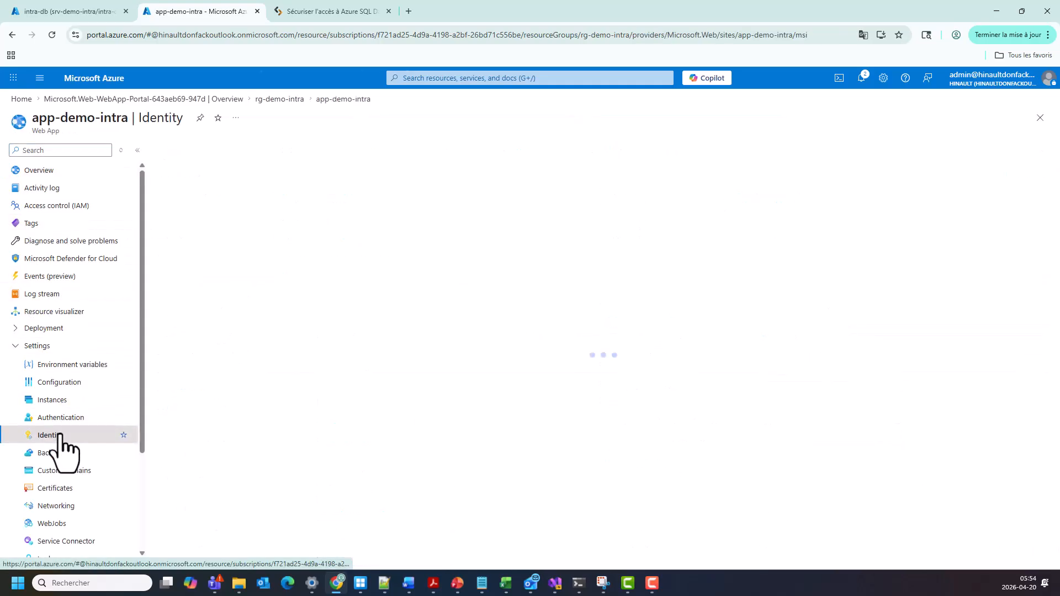
left_click(216, 259)
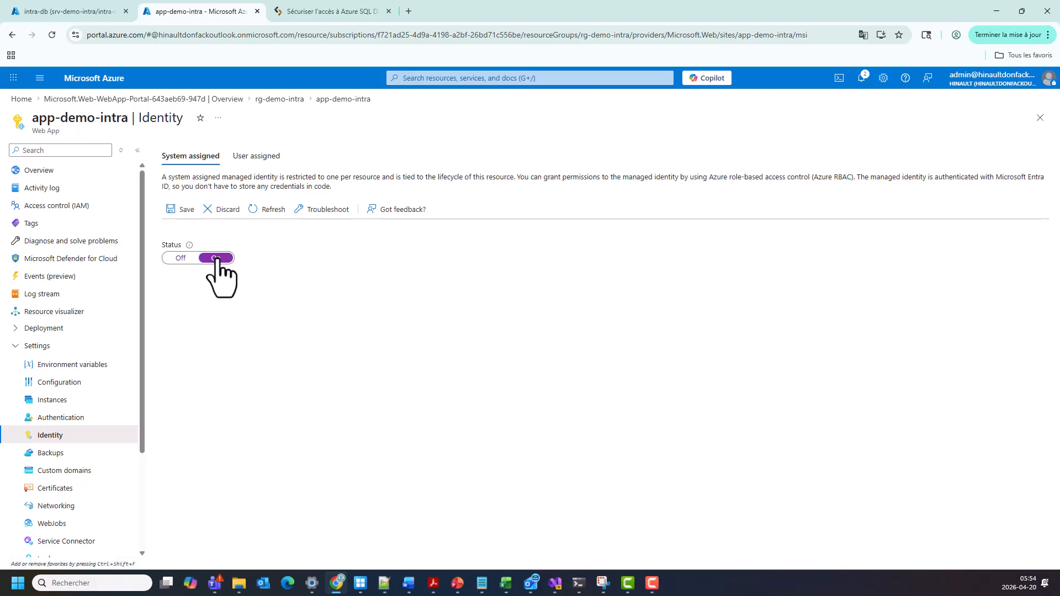
left_click(179, 210)
left_click(177, 210)
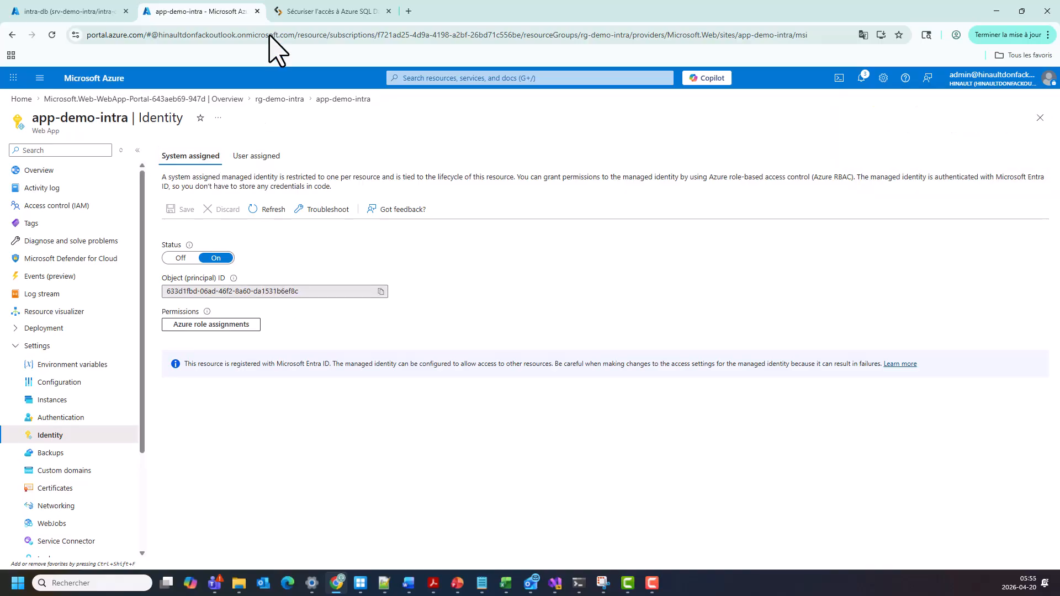
- In the ModernTI article, find the database user creation section and select its CREATE USER and ALTER ROLE code block
left_click(293, 12)
scroll(345, 204, "down", 6)
scroll(354, 231, "down", 20)
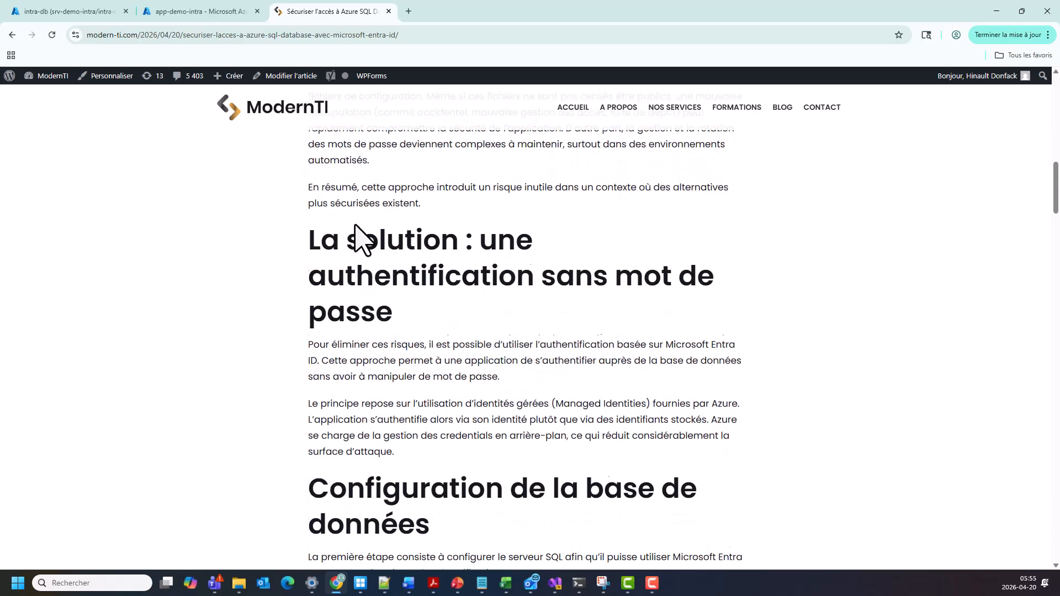
scroll(364, 242, "down", 5)
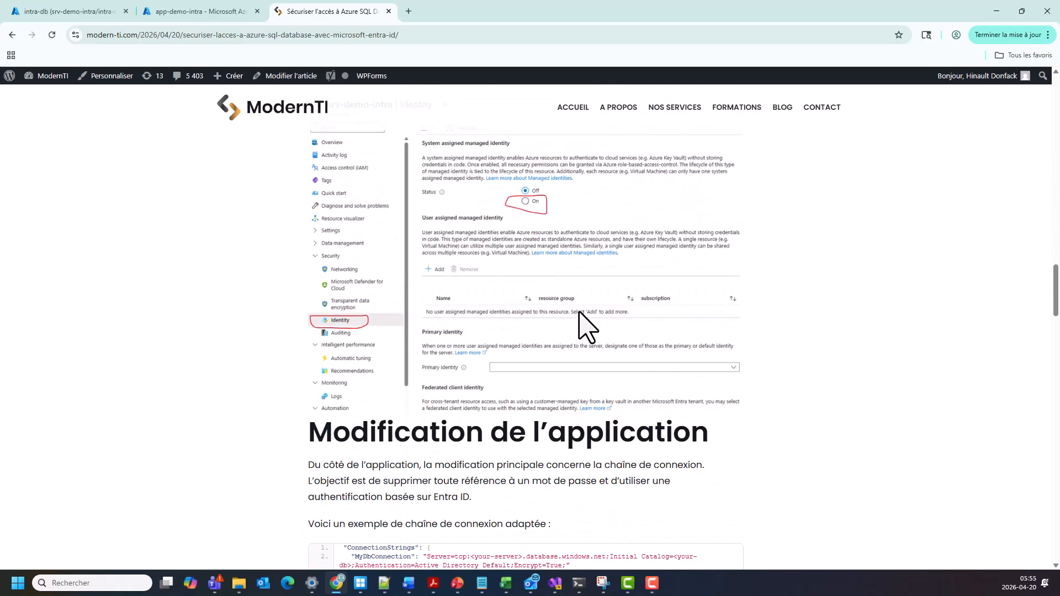
scroll(586, 323, "down", 7)
scroll(583, 321, "down", 20)
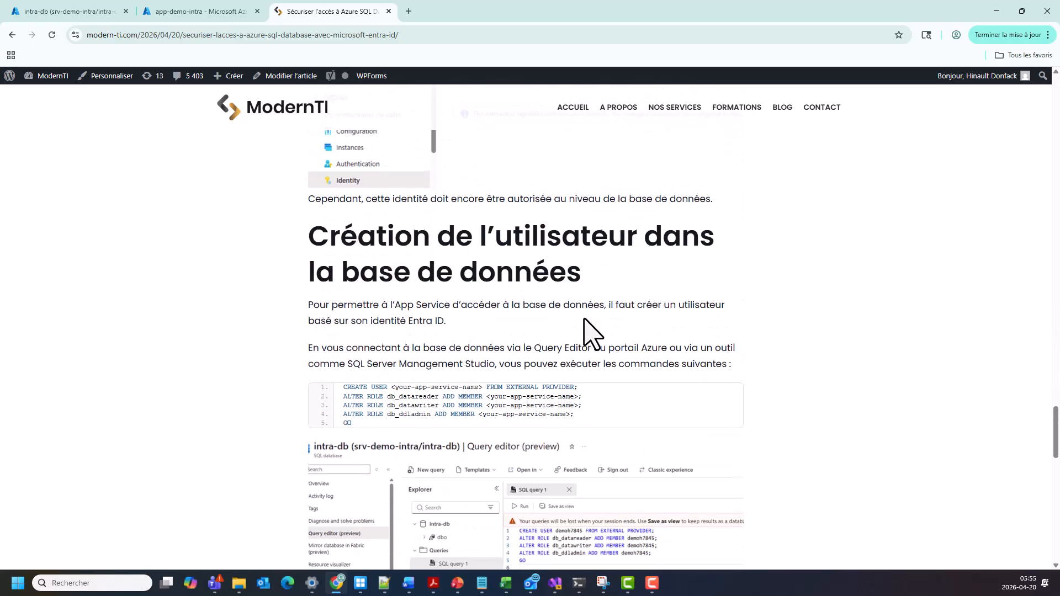
scroll(585, 323, "up", 5)
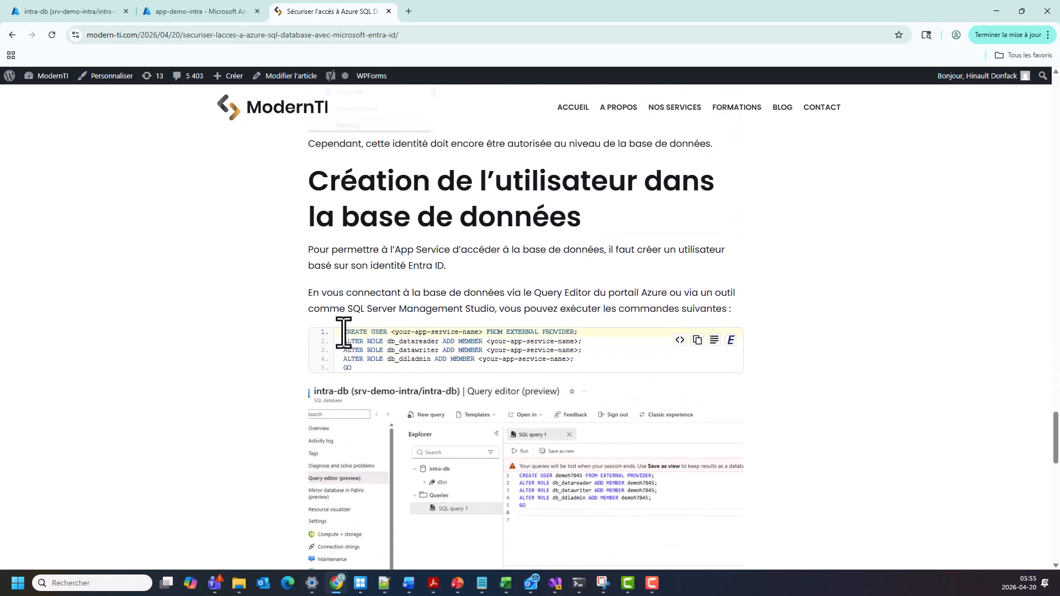
left_click_drag(342, 331, 378, 383)
left_click(374, 379)
key("ctrl+a")
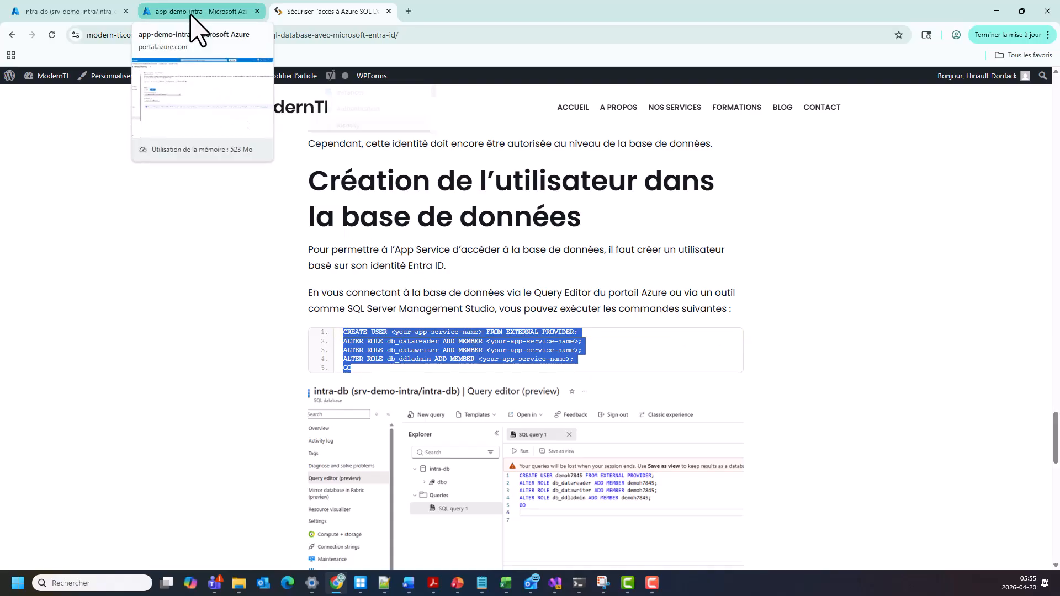
- Connect to intra-db in the Azure portal's Query editor as Microsoft Entra admin and open a new query
left_click(45, 12)
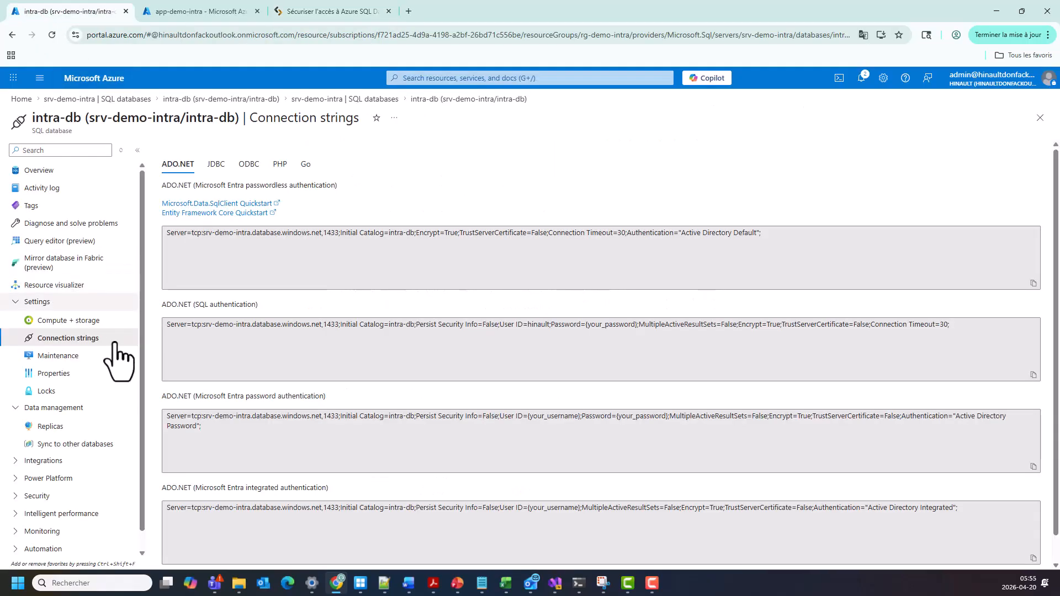
left_click(34, 172)
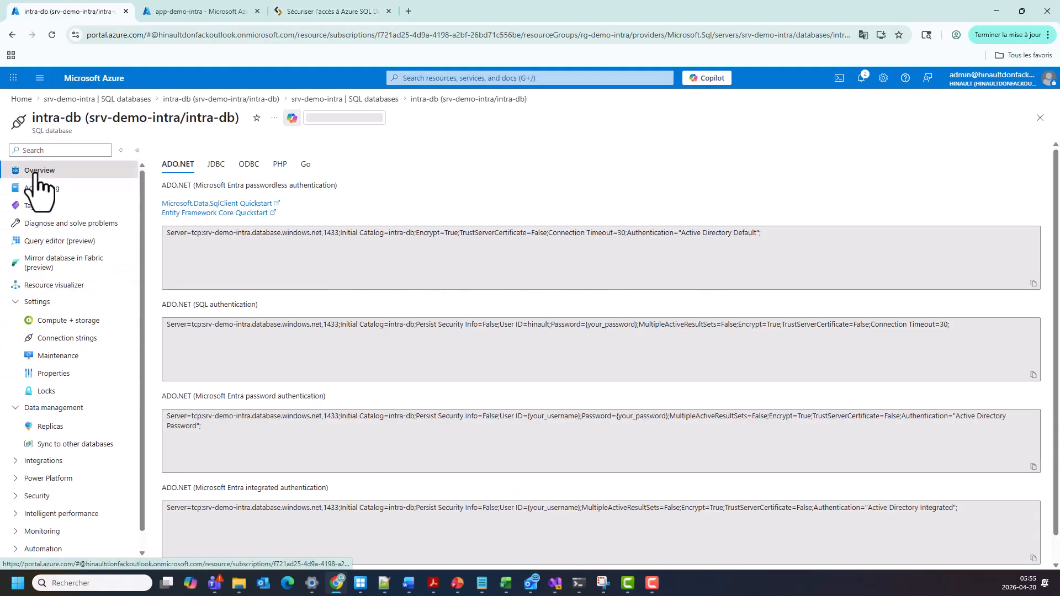
left_click(60, 241)
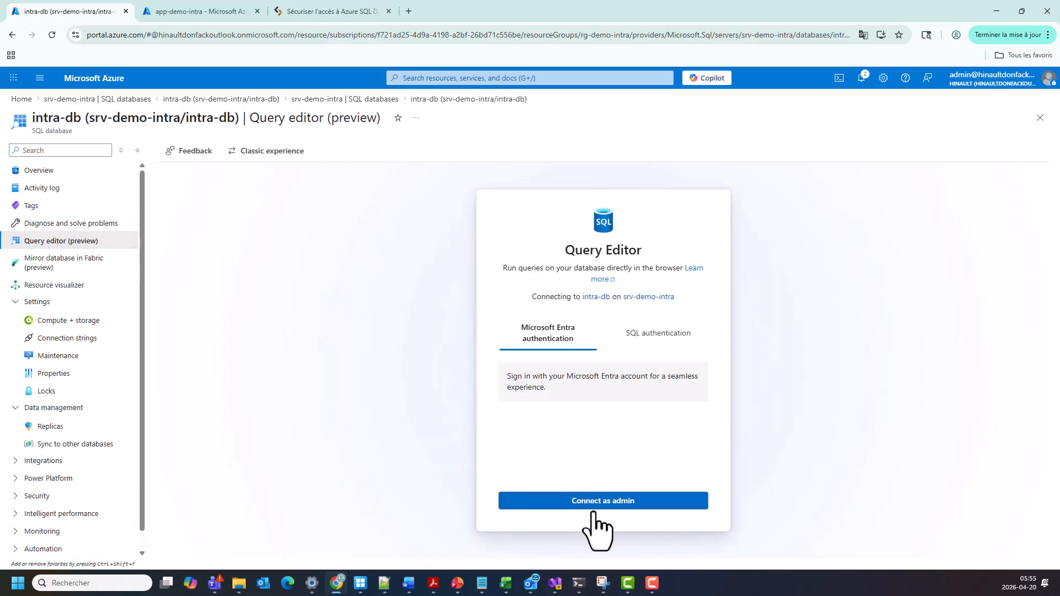
left_click(592, 501)
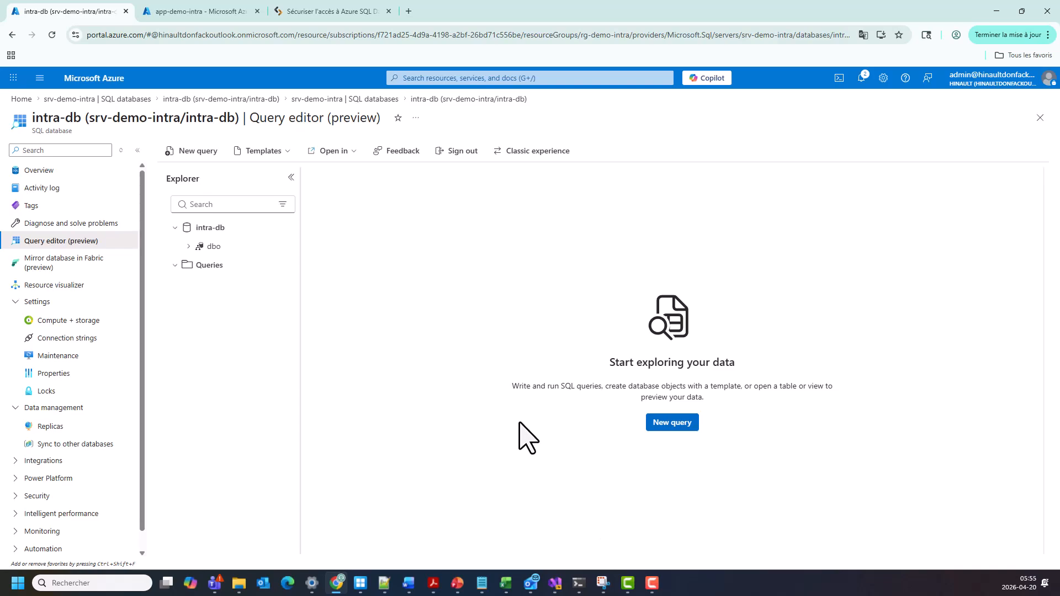
left_click(673, 424)
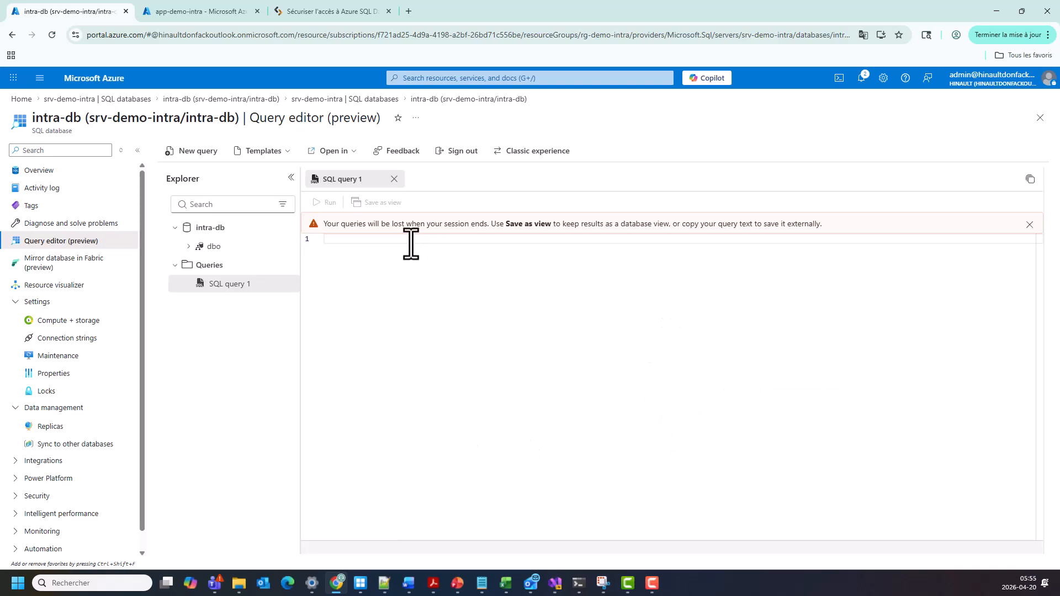
- Copy the selected user creation and role commands from the article into the new intra-db query
left_click(323, 12)
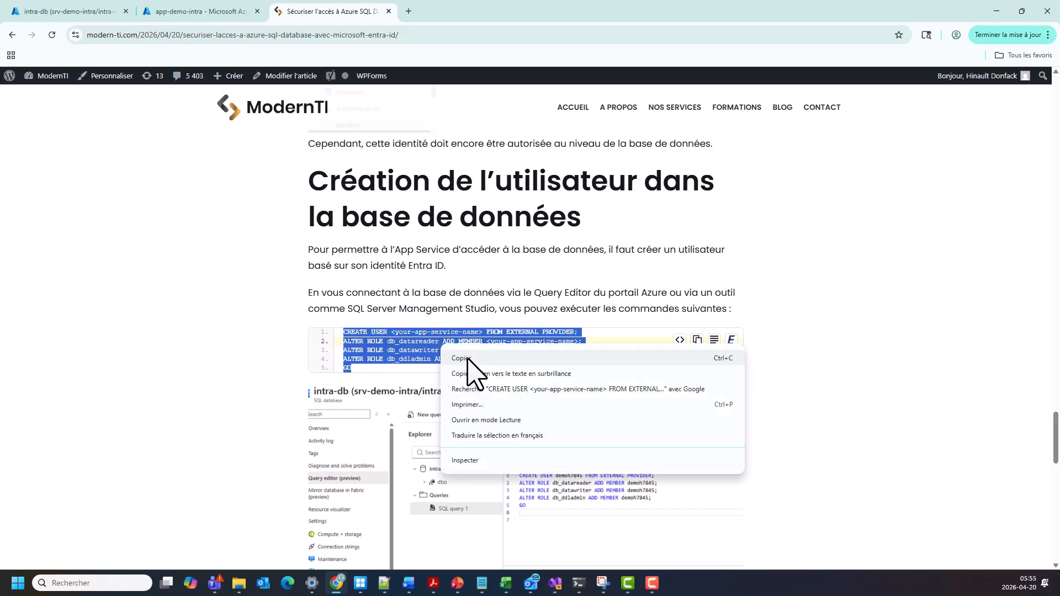
left_click(463, 358)
left_click(89, 12)
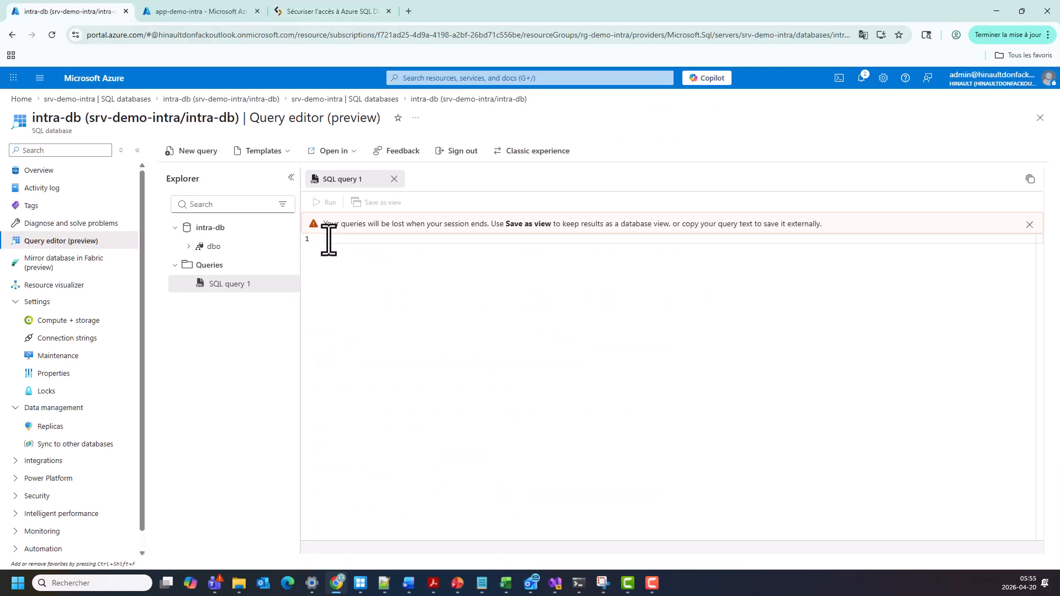
left_click(328, 238)
type("CREATE USER <your-app-service-name> FROM EXTERNAL PROVIDER; ALTER ROLE db_datareader ADD MEMBER <your-app-service-name>; ALTER ROLE db_datawriter ADD MEMBER <your-app-service-name>; ALTER ROLE db_ddladmin ADD MEMBER <your-app-service-name>; GO")
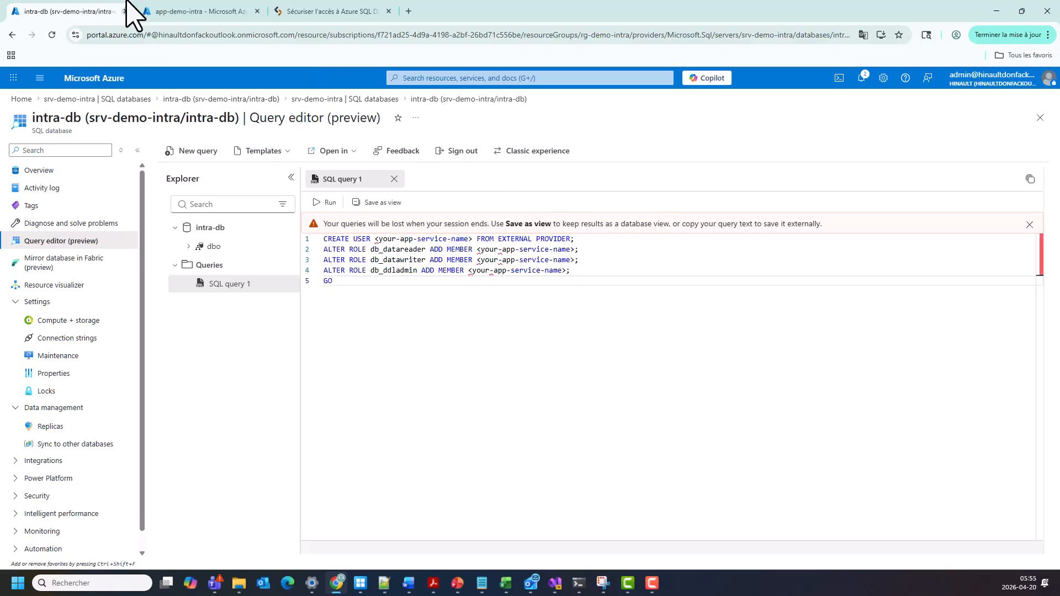
- Copy the name app-demo-intra from the web app's page and substitute it for the placeholder in the CREATE USER statement
left_click(168, 11)
left_click_drag(127, 120, 29, 119)
key("ctrl+c")
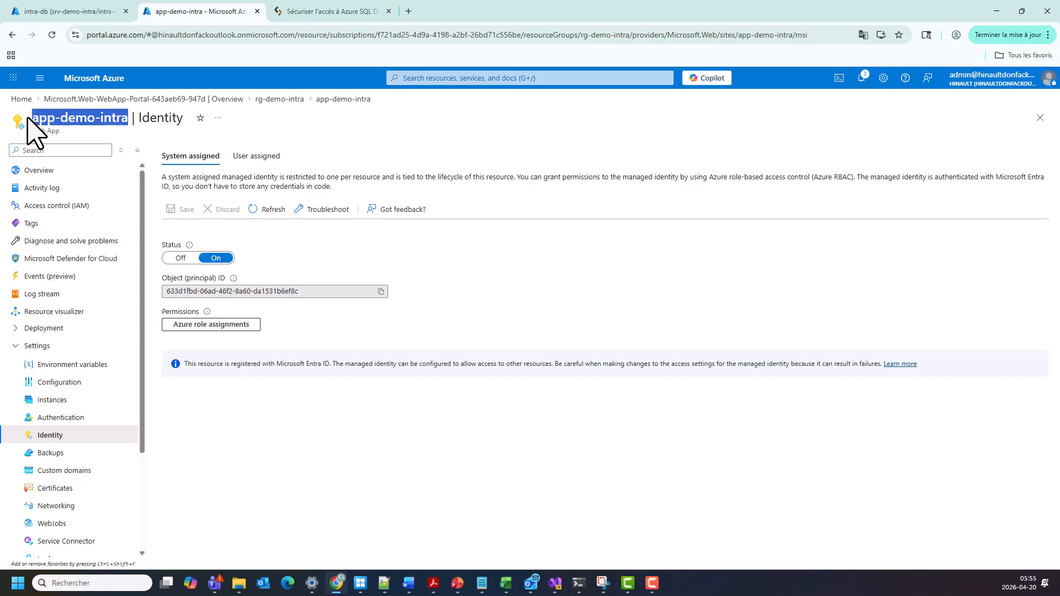
left_click(33, 12)
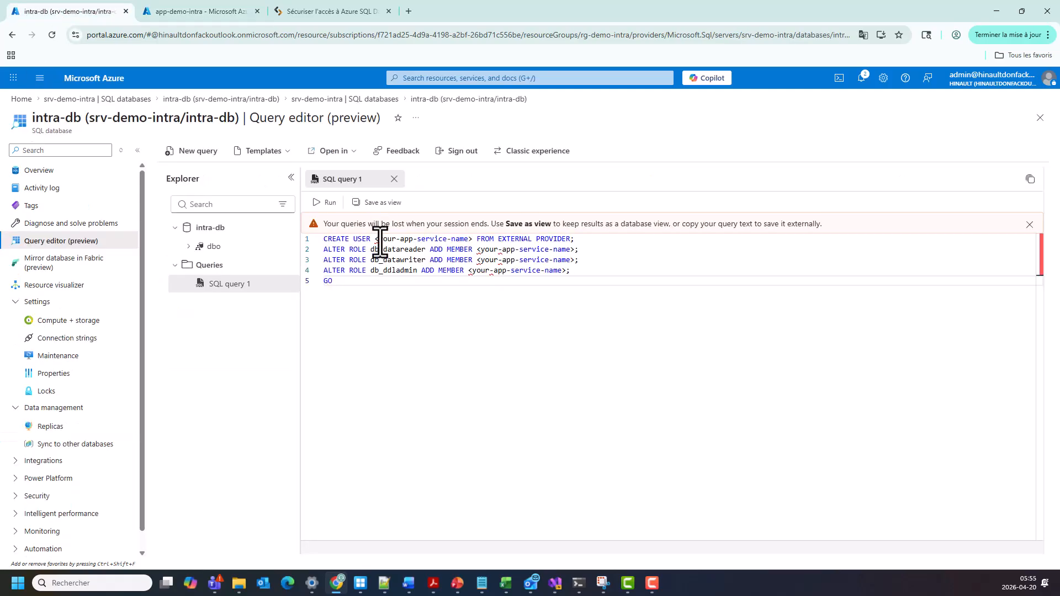
left_click_drag(375, 240, 471, 242)
key("ctrl+v")
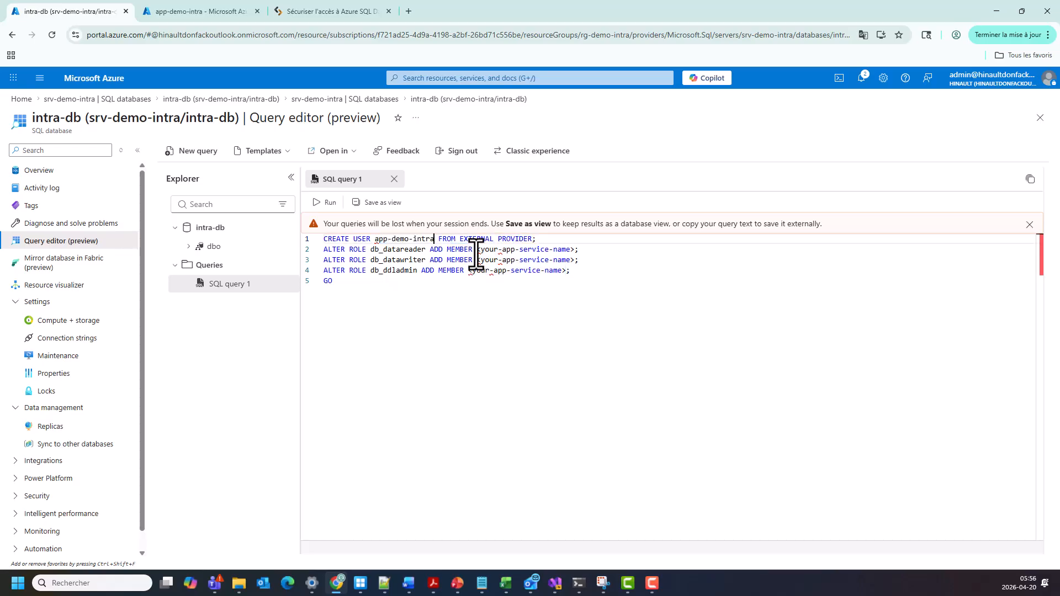
- Replace the placeholder with app-demo-intra in the db_datareader, db_datawriter and db_ddladmin ALTER ROLE statements
left_click_drag(476, 249, 574, 251)
key("ctrl+v")
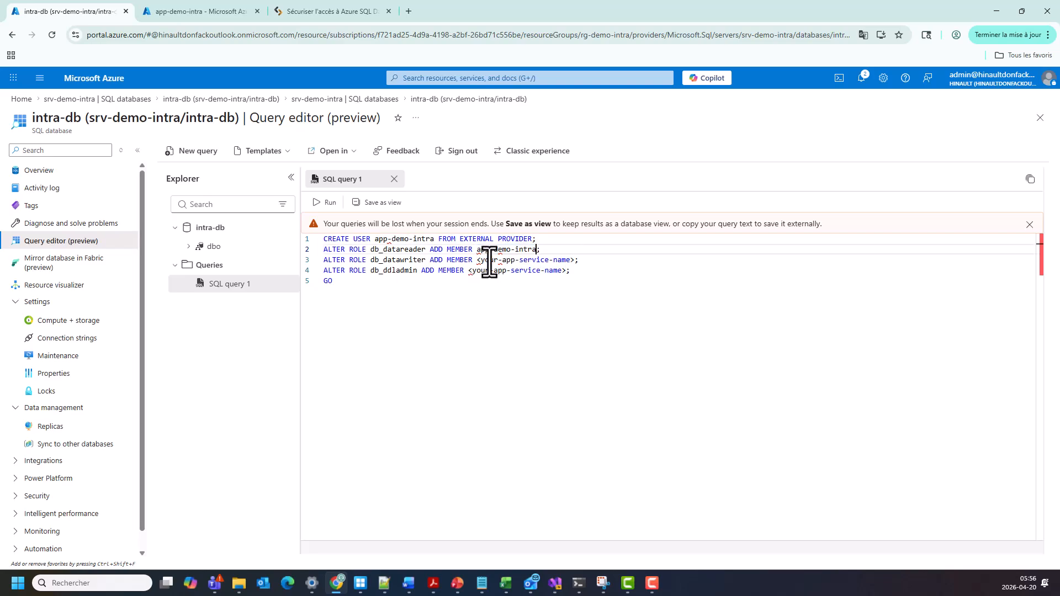
left_click_drag(476, 259, 571, 265)
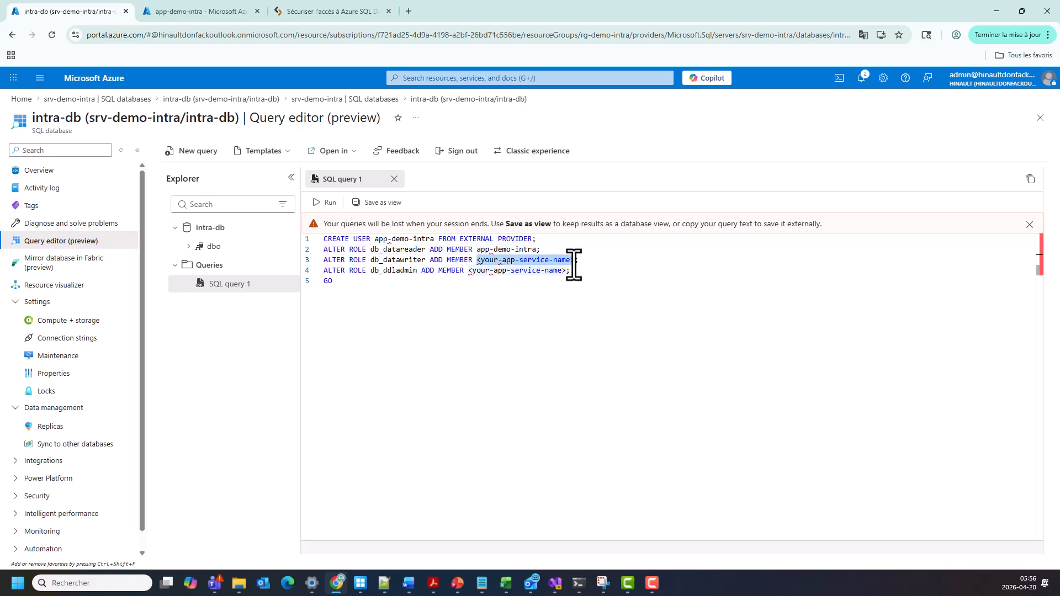
key("ctrl+v")
left_click_drag(469, 271, 567, 278)
key("ctrl+v")
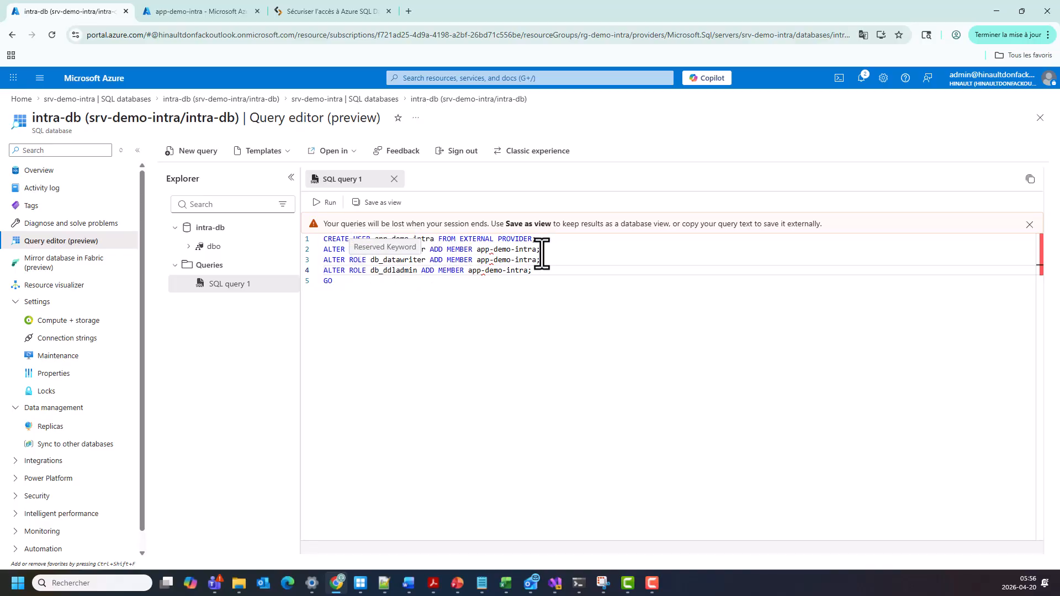
- Review the ALTER ROLE statements for app-demo-intra and try to run the query
left_click_drag(539, 252, 326, 252)
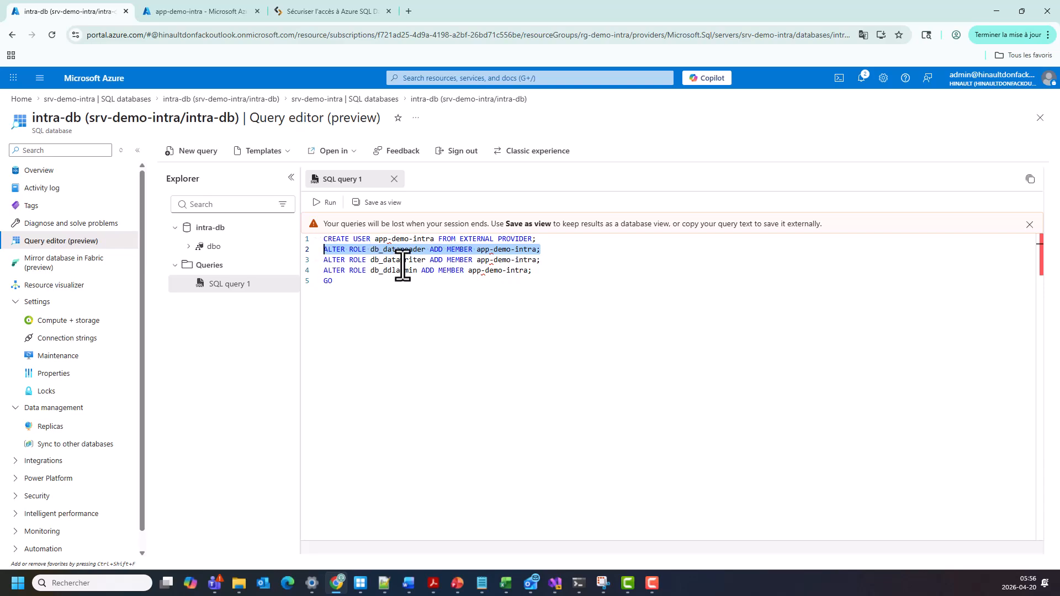
left_click(533, 274)
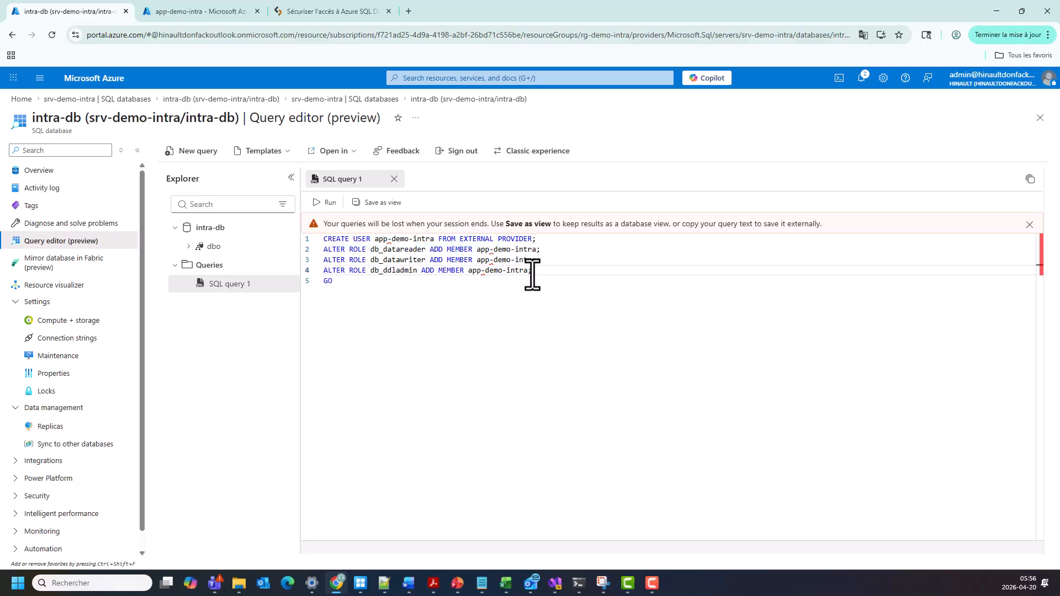
left_click_drag(533, 273, 320, 260)
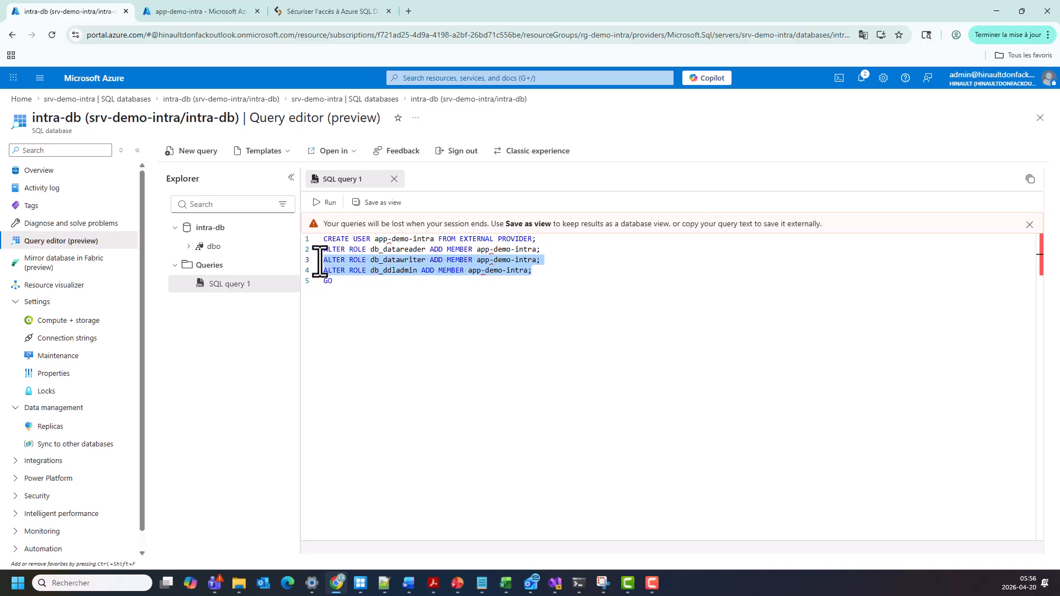
left_click(370, 293)
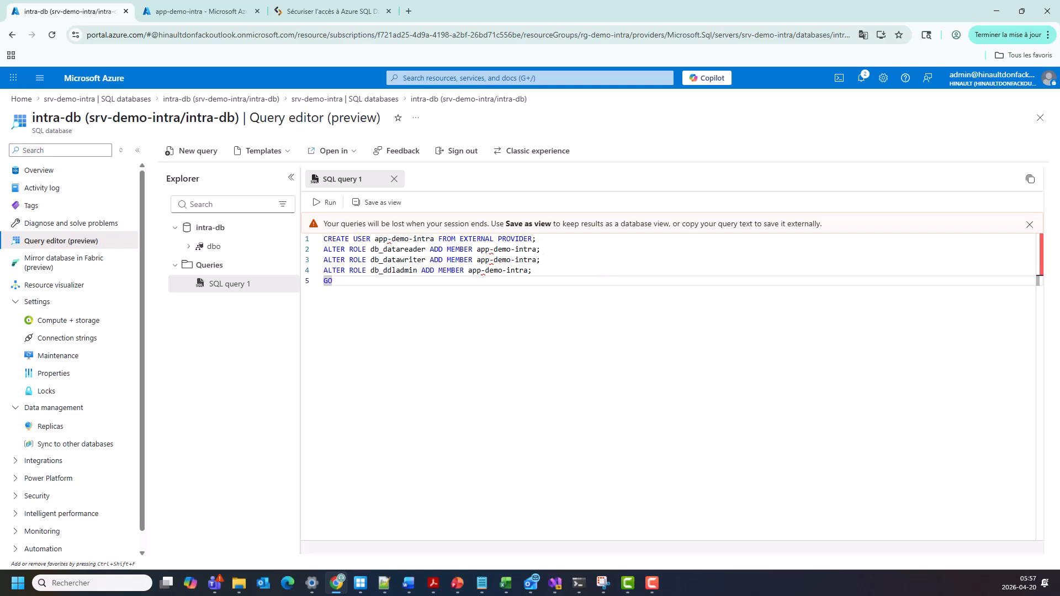
key("F10")
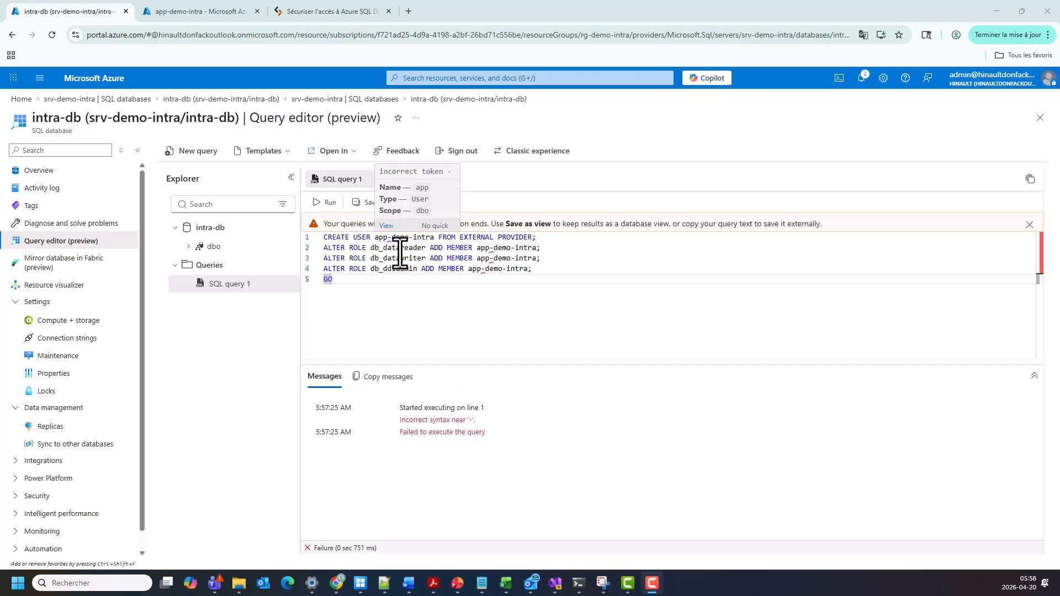
- Insert an opening square bracket before app-demo-intra in the CREATE USER, db_datareader and db_datawriter statements
left_click(374, 237)
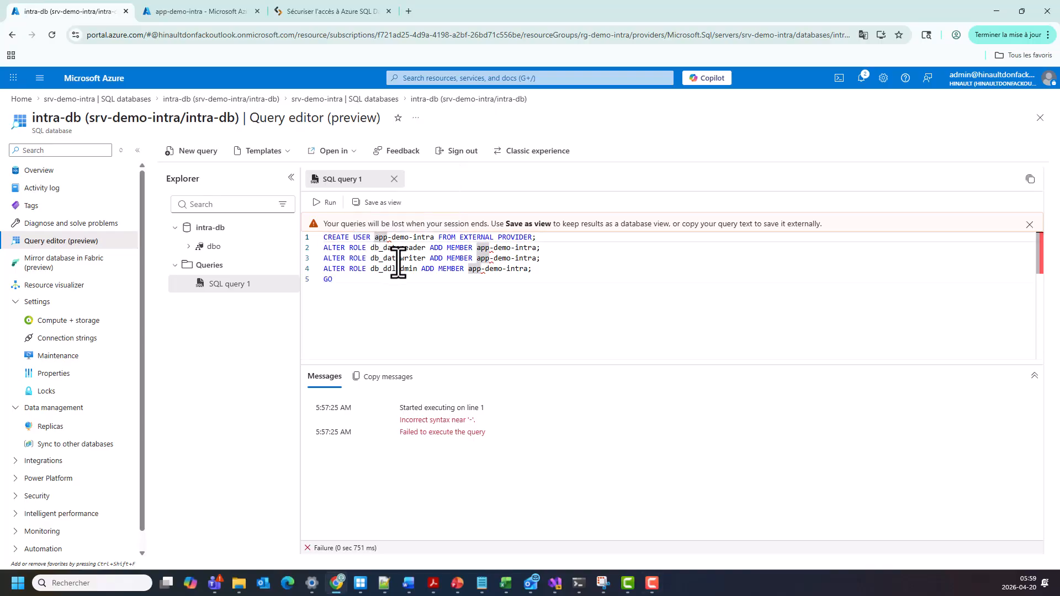
type("[")
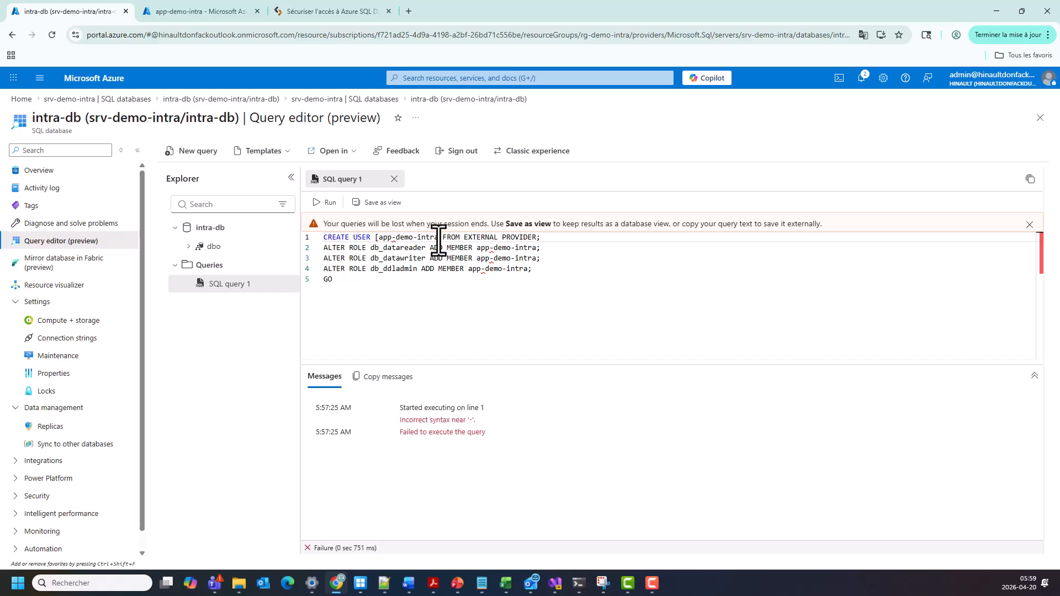
left_click(439, 237)
type("[")
left_click(478, 251)
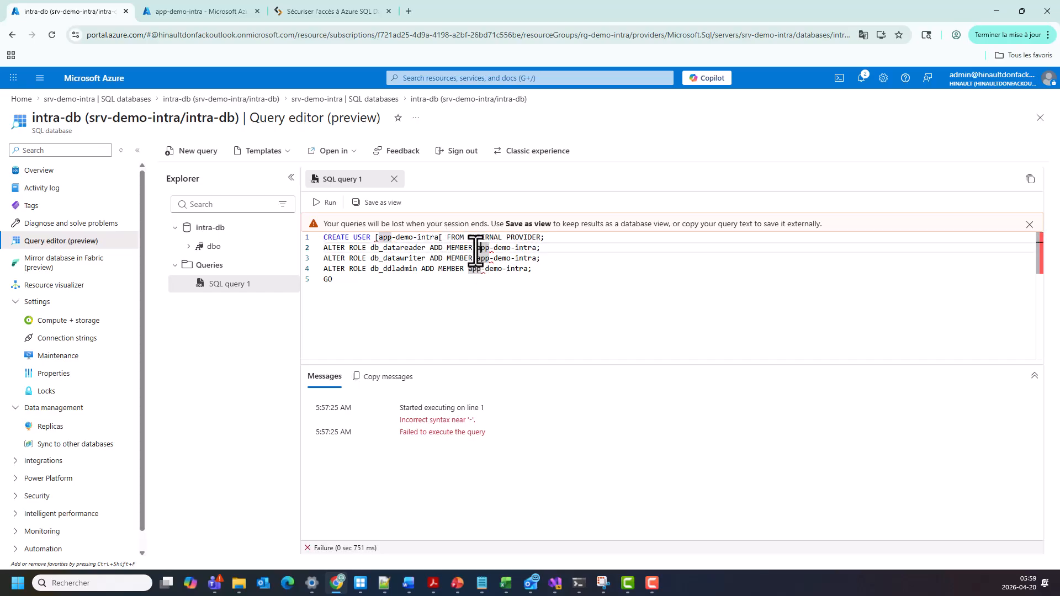
mouse_move(484, 267)
type("[")
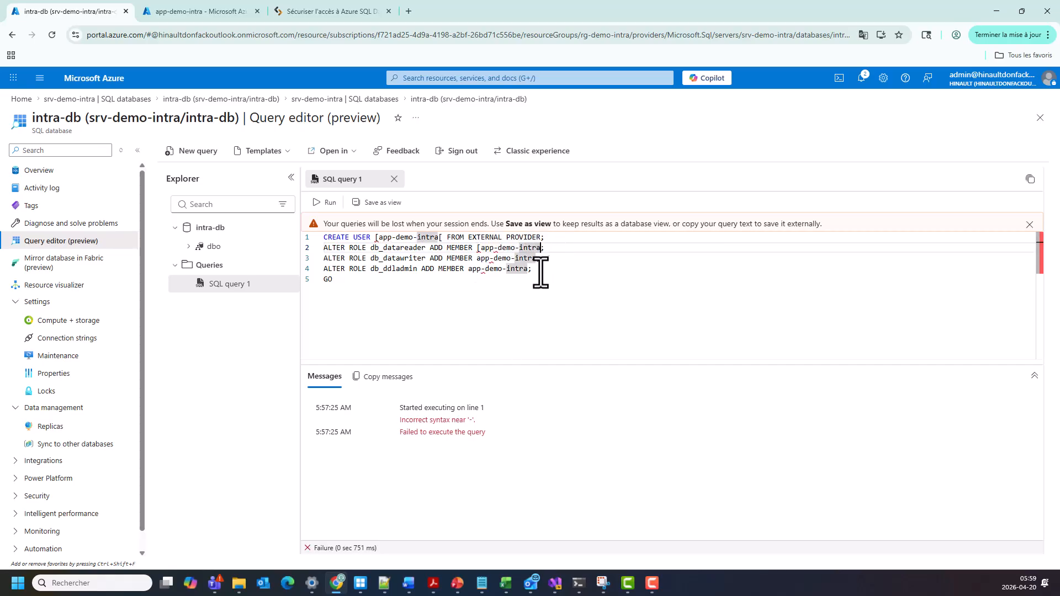
left_click(475, 257)
type("[")
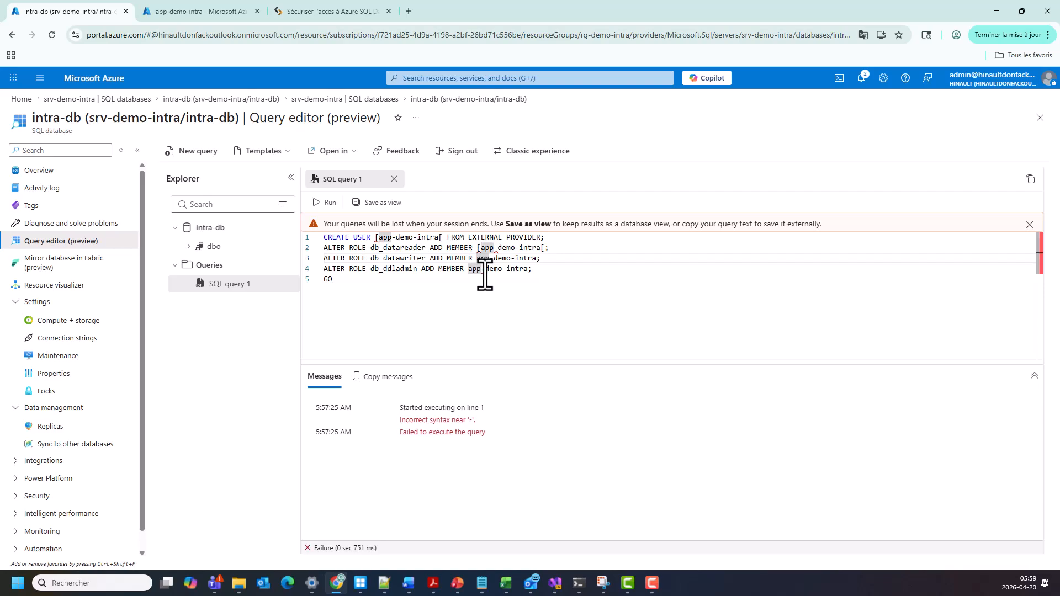
left_click(540, 259)
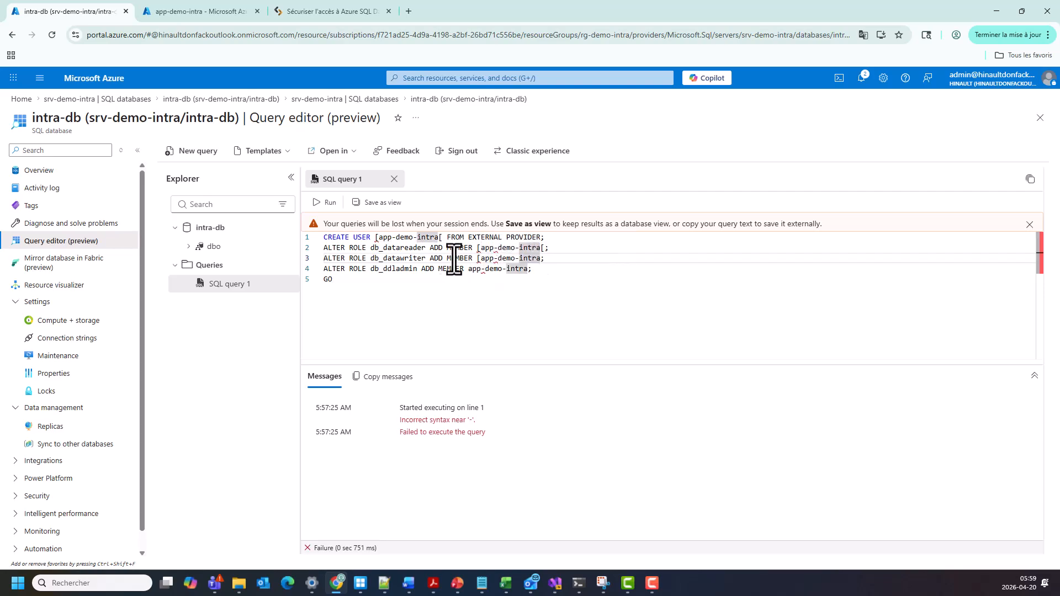
- Correct the bracket after app-demo-intra to a closing ] in the CREATE USER and db_datareader statements
left_click(441, 238)
key("BackSpace")
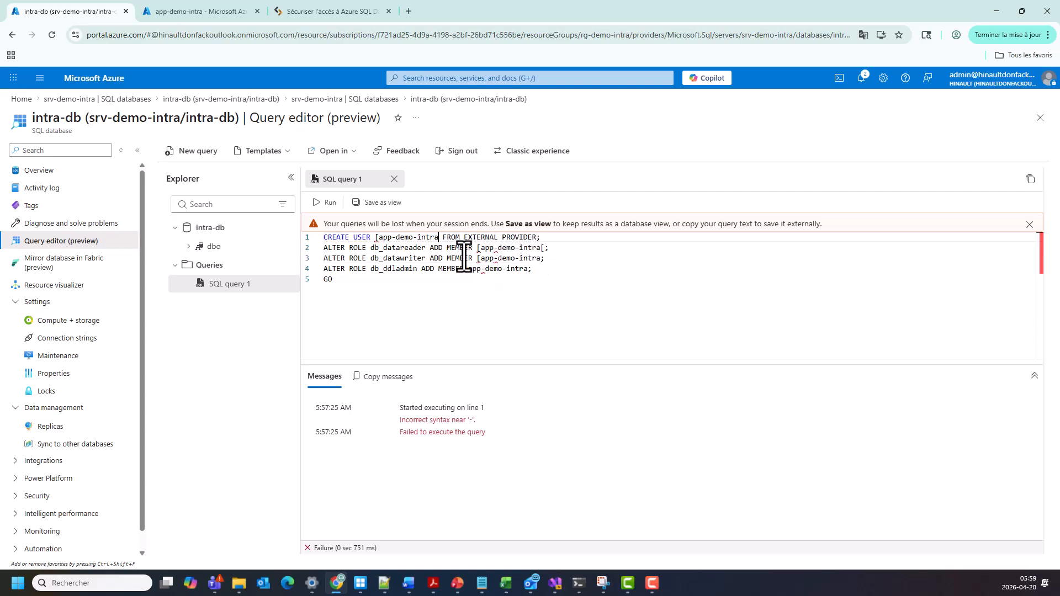
type("]")
key("BackSpace")
type("]")
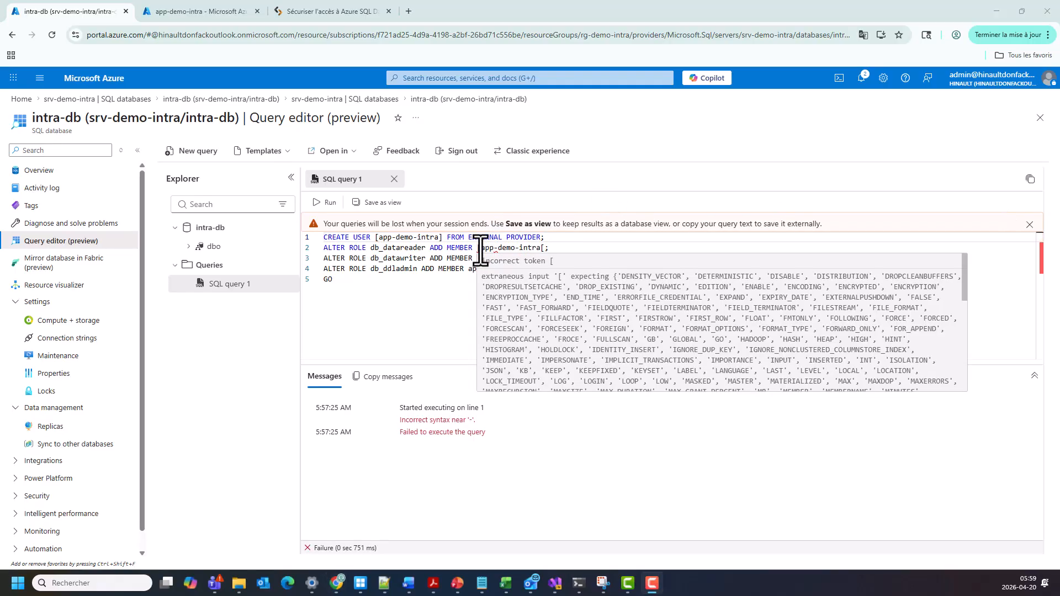
left_click(545, 247)
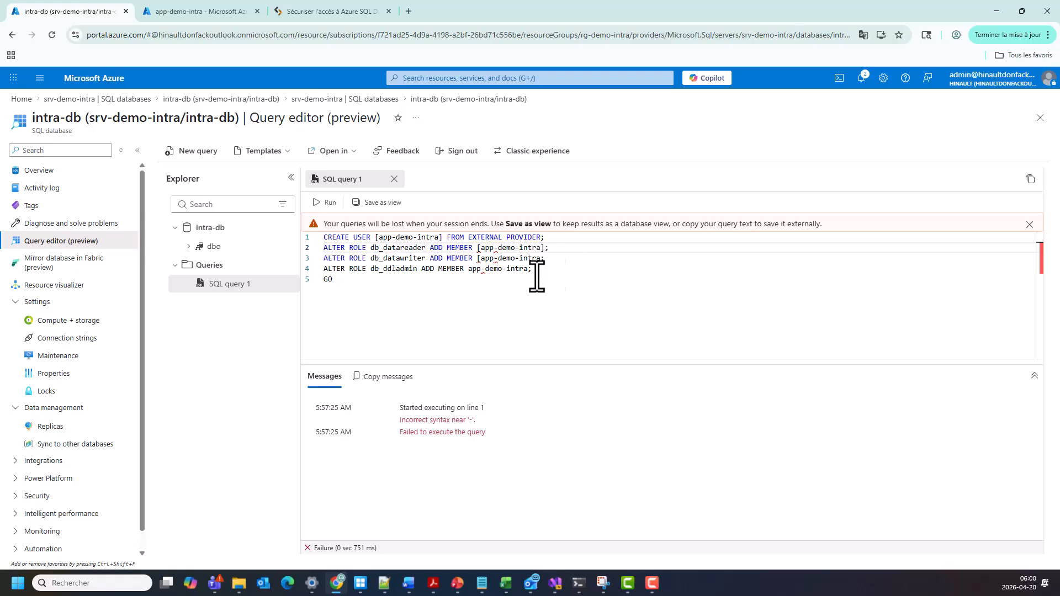
- Add the closing ] after app-demo-intra in the db_datawriter ALTER ROLE statement
left_click(480, 258)
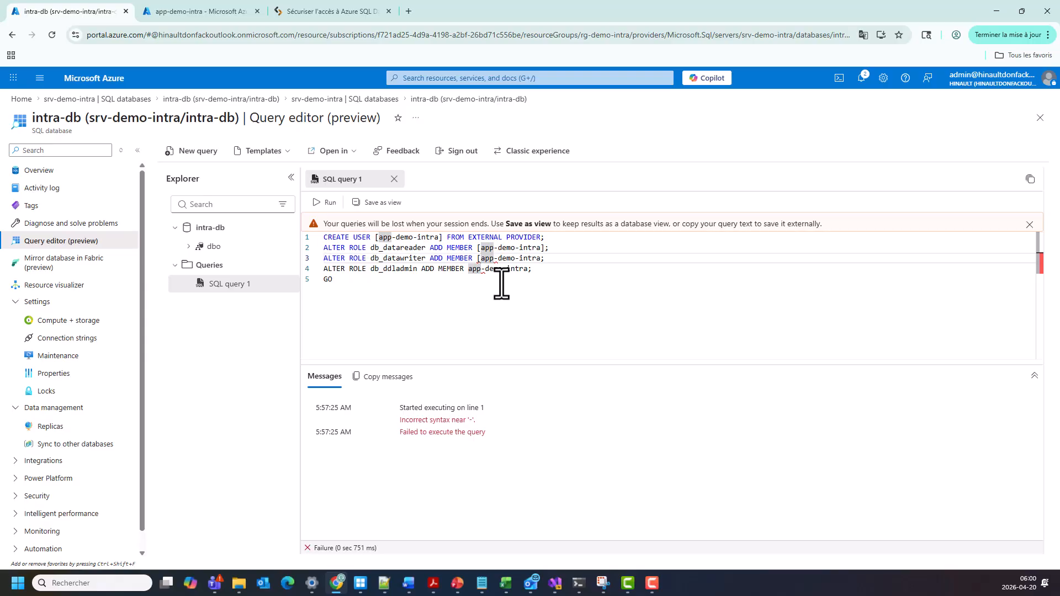
key("Right")
key("Right")
key("Right")
key("Right")
key("Right")
key("Right")
key("Right")
key("Right")
key("Right")
key("Right")
key("Right")
key("Right")
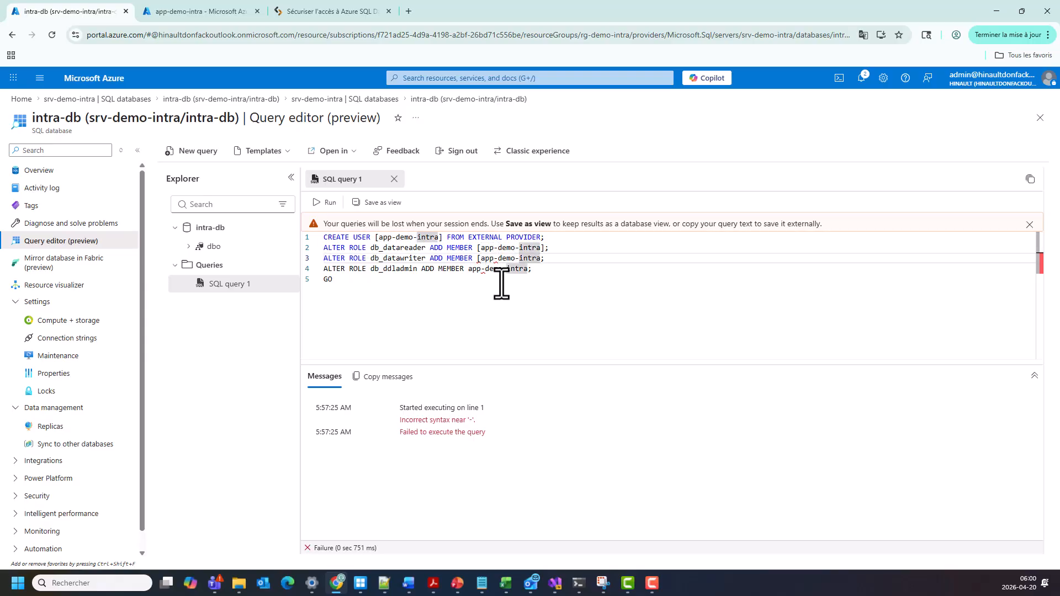
key("Right")
key("Right")
type("]")
- Enclose app-demo-intra in square brackets in the db_ddladmin ALTER ROLE statement and run the whole query
left_click(469, 269)
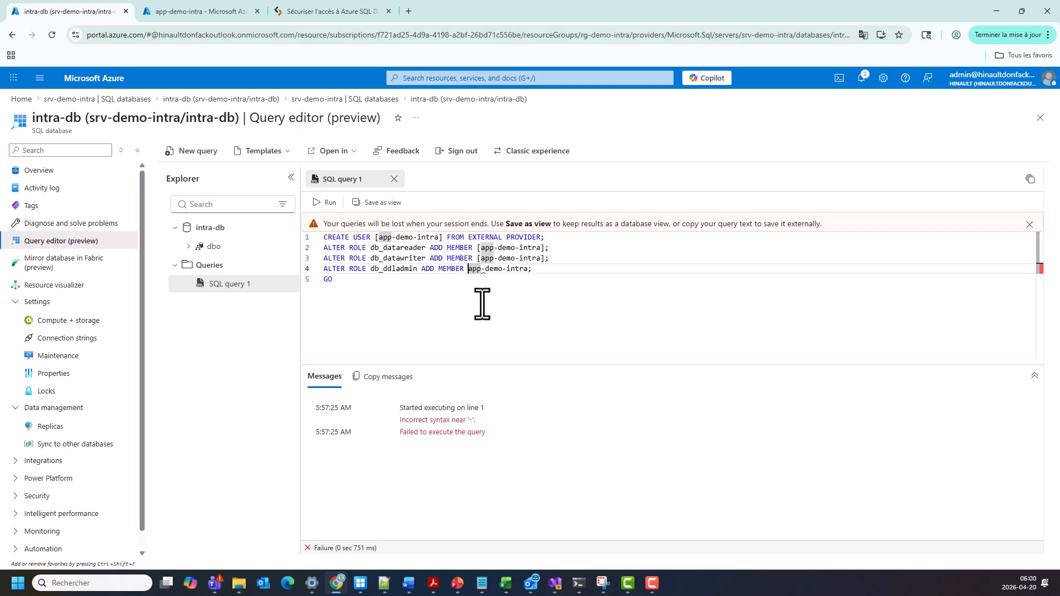
type("9")
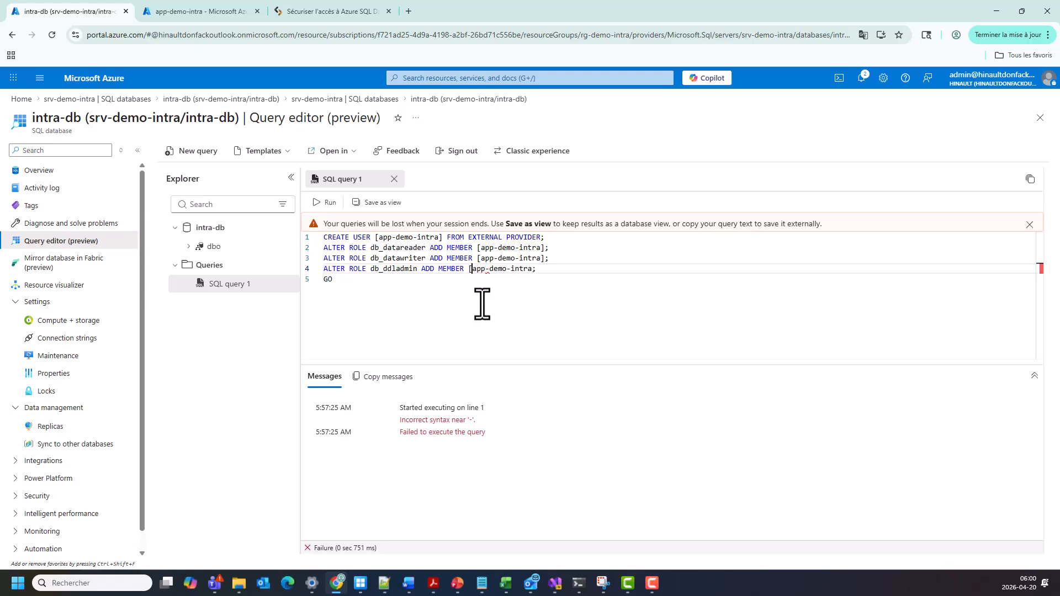
left_click(533, 270)
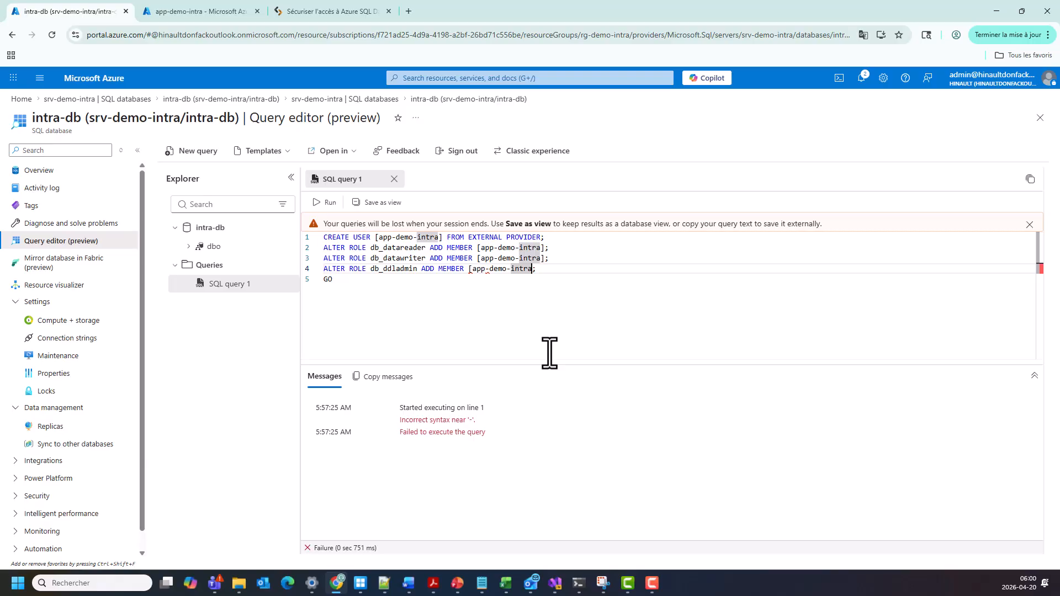
type("]")
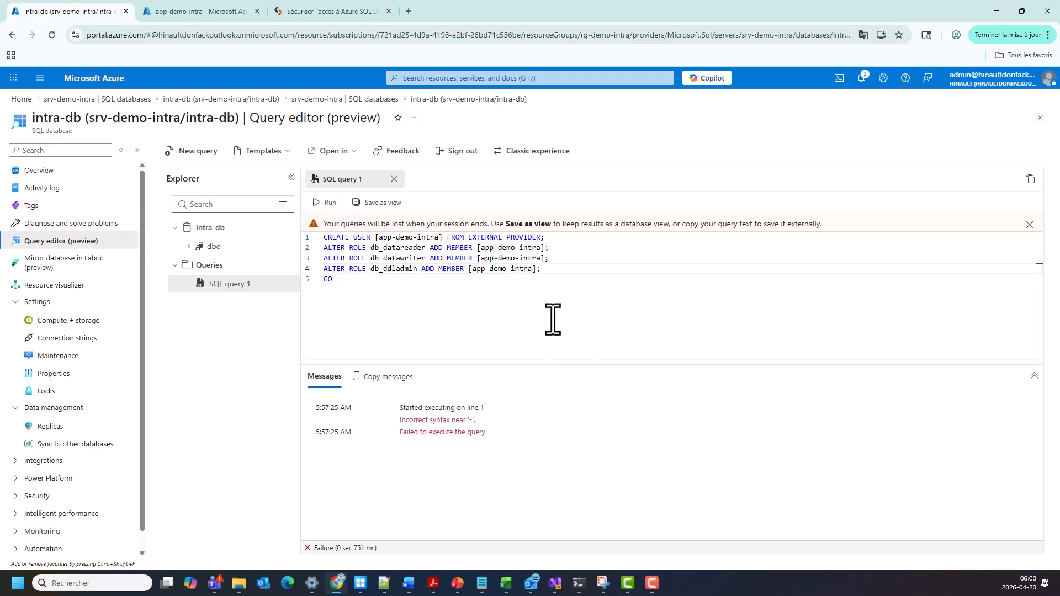
left_click_drag(349, 286, 320, 237)
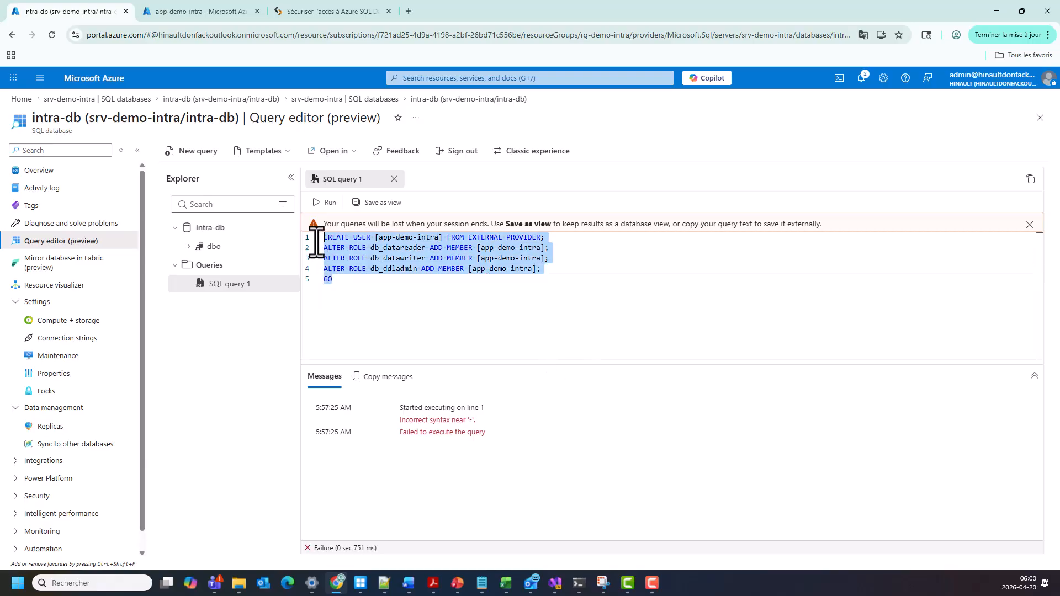
left_click(326, 203)
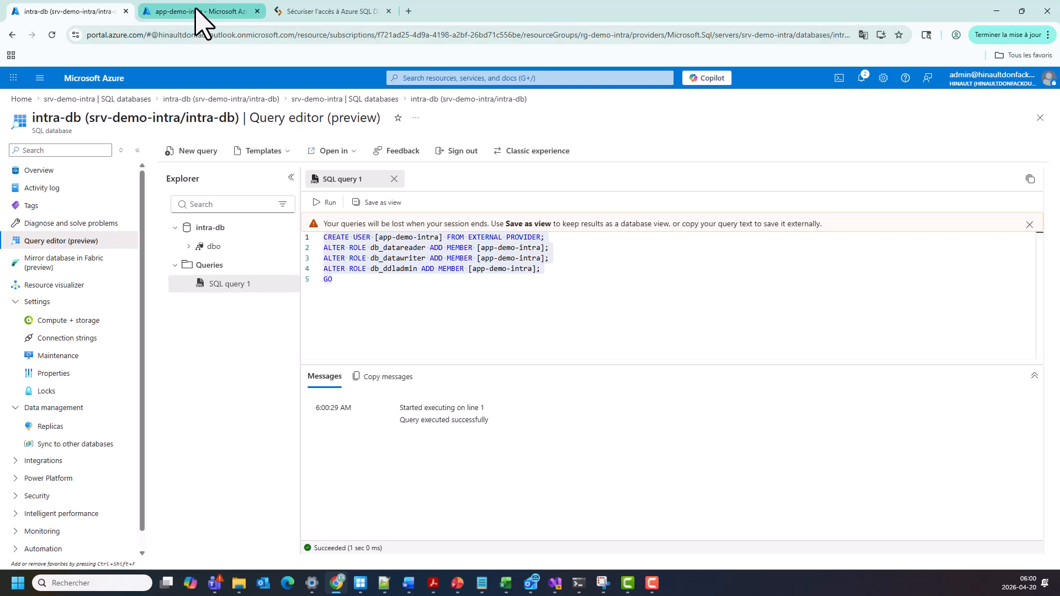
- Switch to Visual Studio and start adding a publish profile for the DemoAzureSQL project
left_click(201, 22)
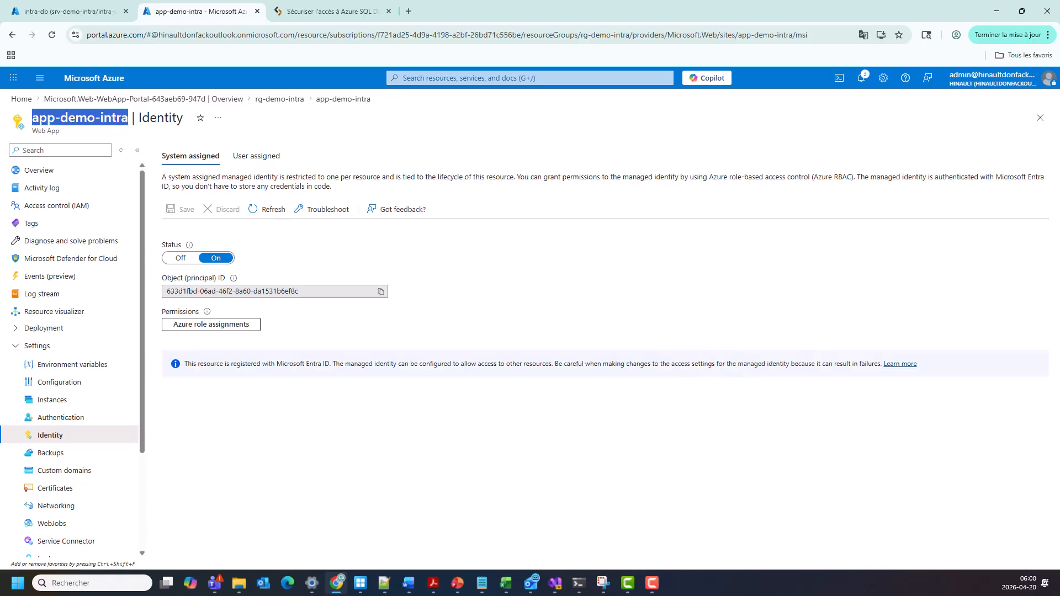
key("alt+Tab")
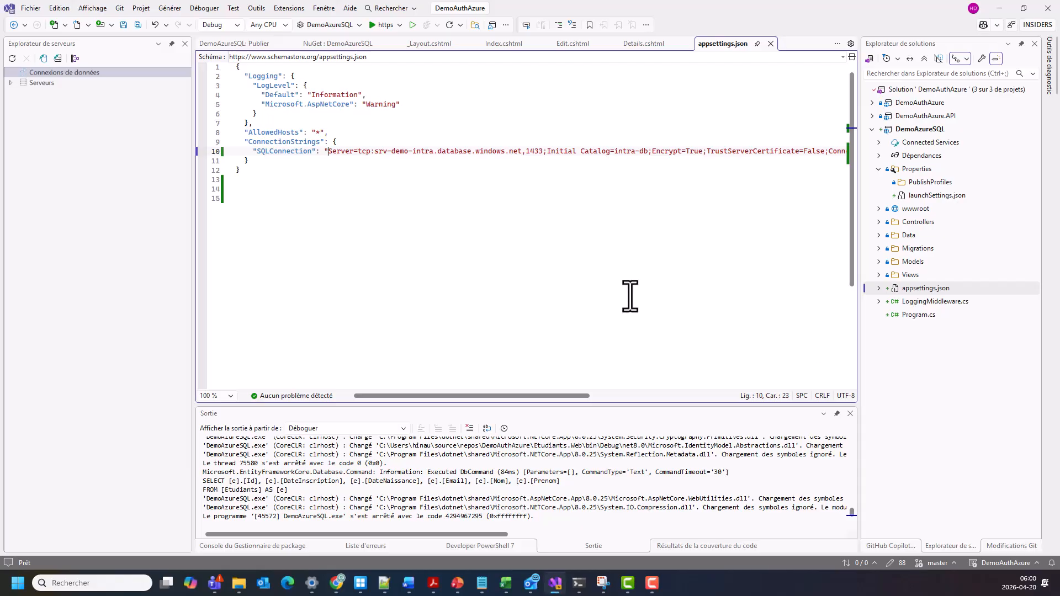
double_click(918, 133)
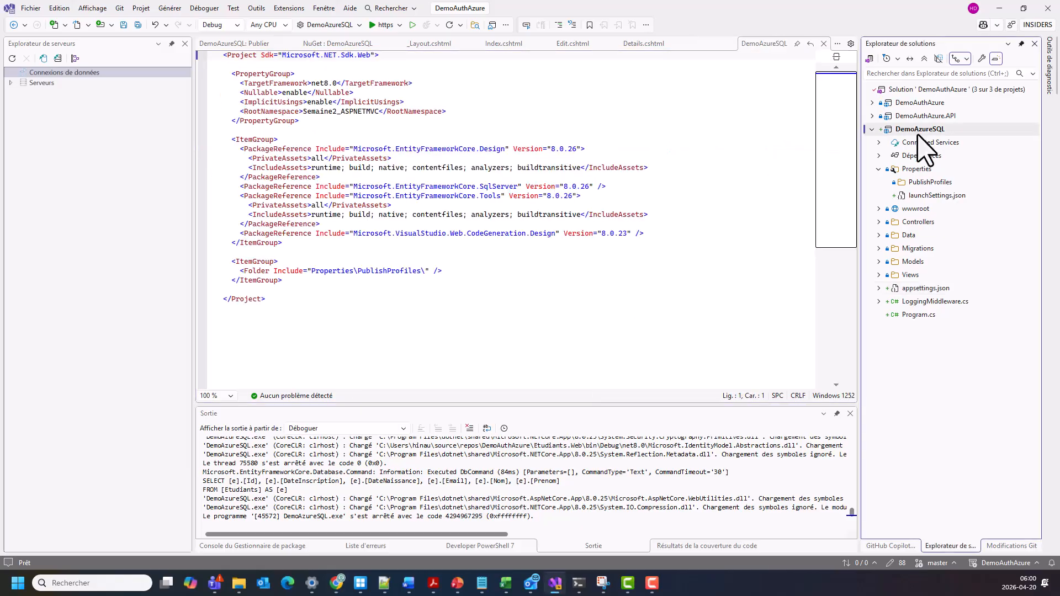
right_click(920, 134)
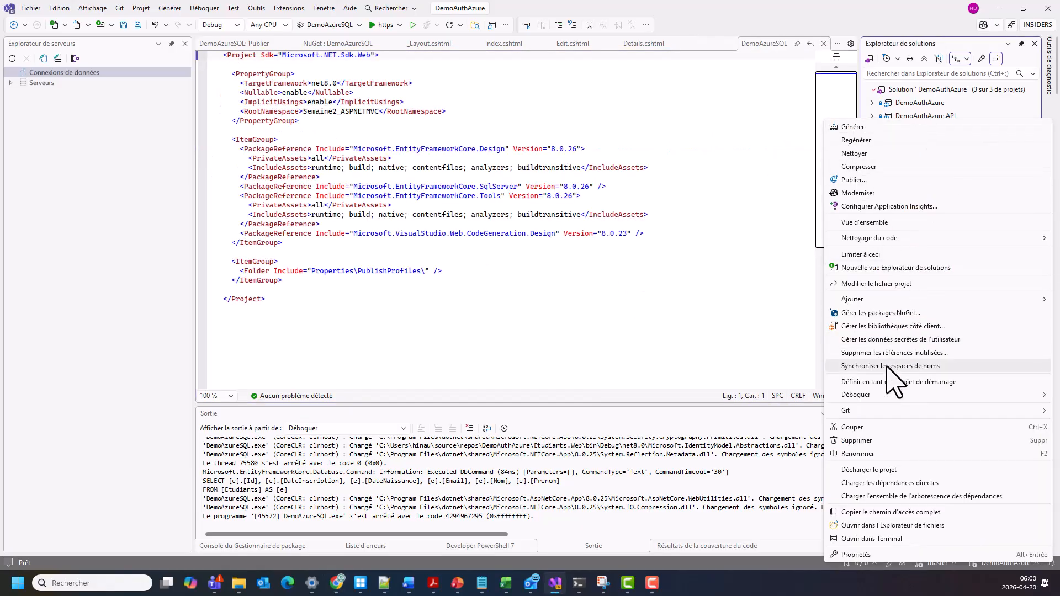
left_click(853, 180)
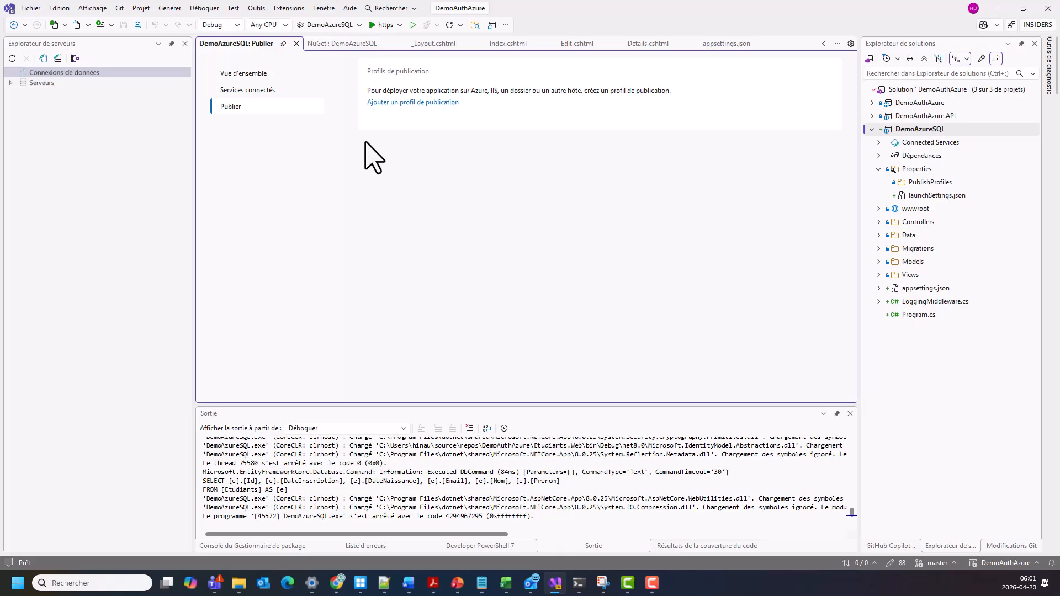
left_click(422, 104)
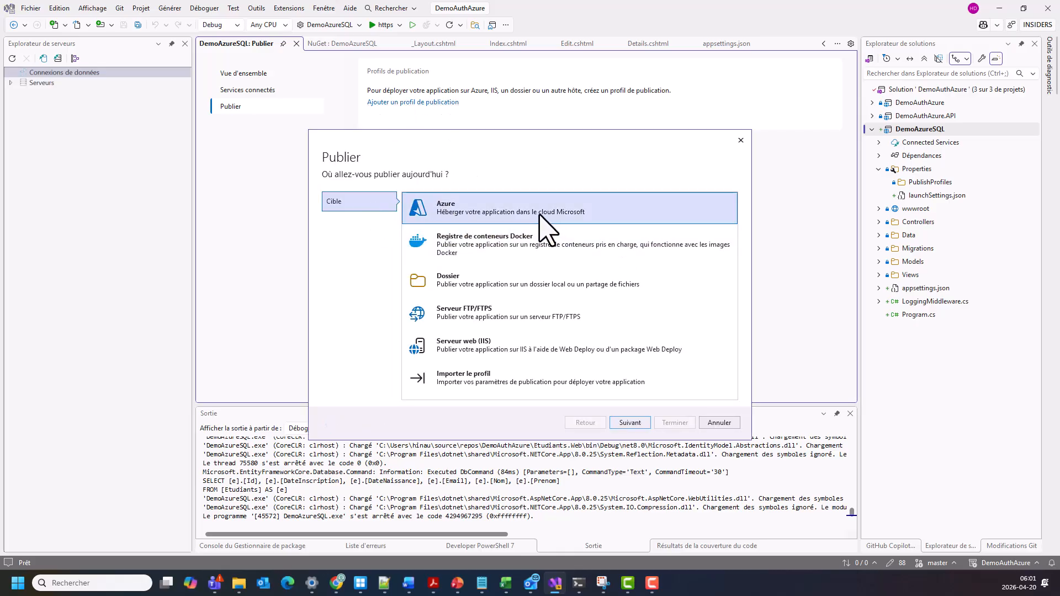
- Choose Azure as the publish target and Azure App Service (Linux) as the hosting service
left_click(630, 423)
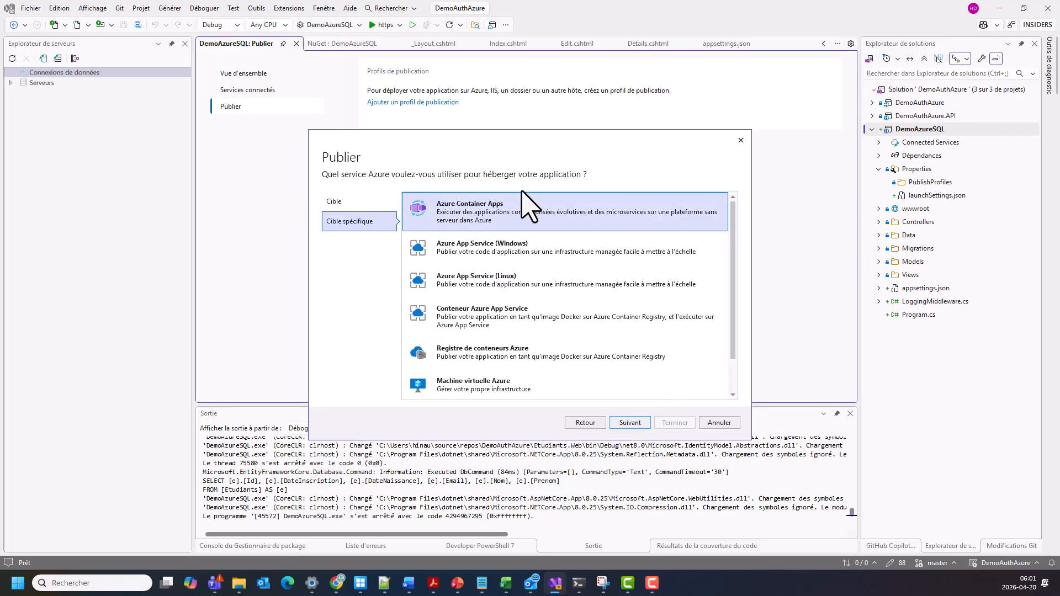
left_click(487, 287)
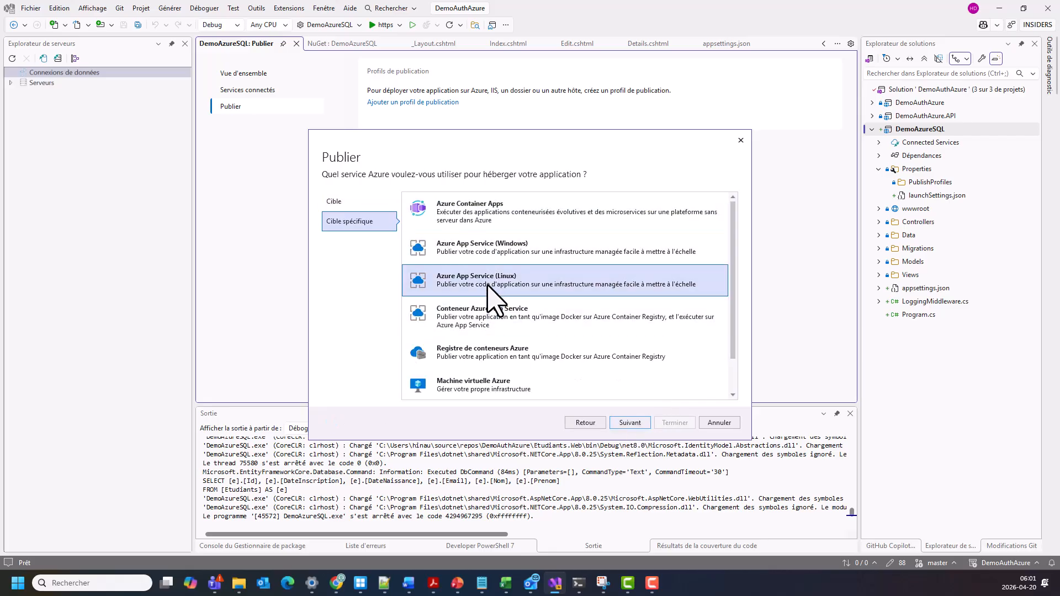
left_click(630, 423)
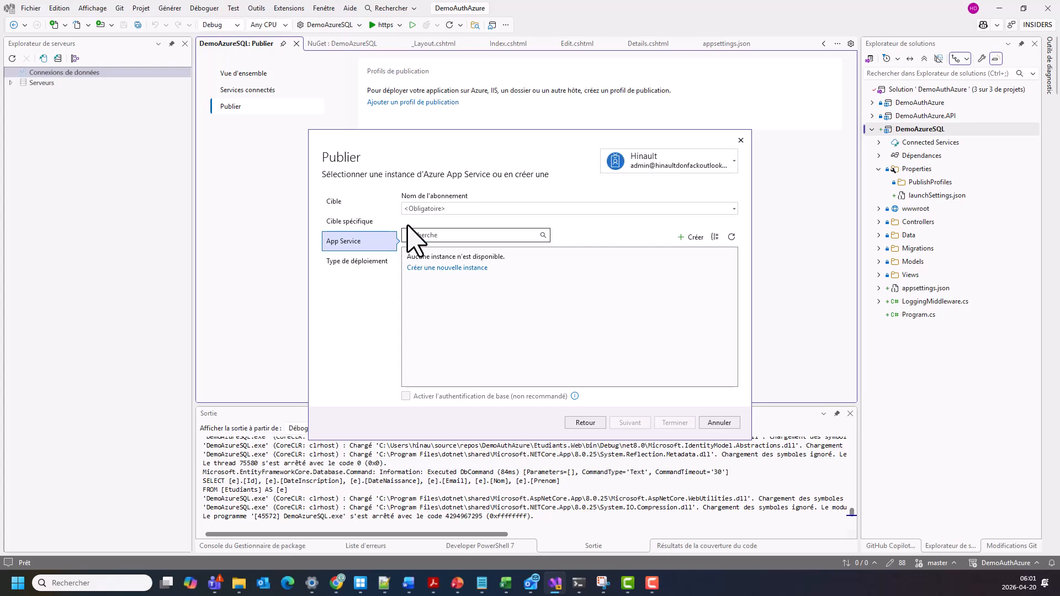
- Create the publish profile for app-demo-intra in the rg-demo-intra resource group and publish the project with it
left_click(531, 234)
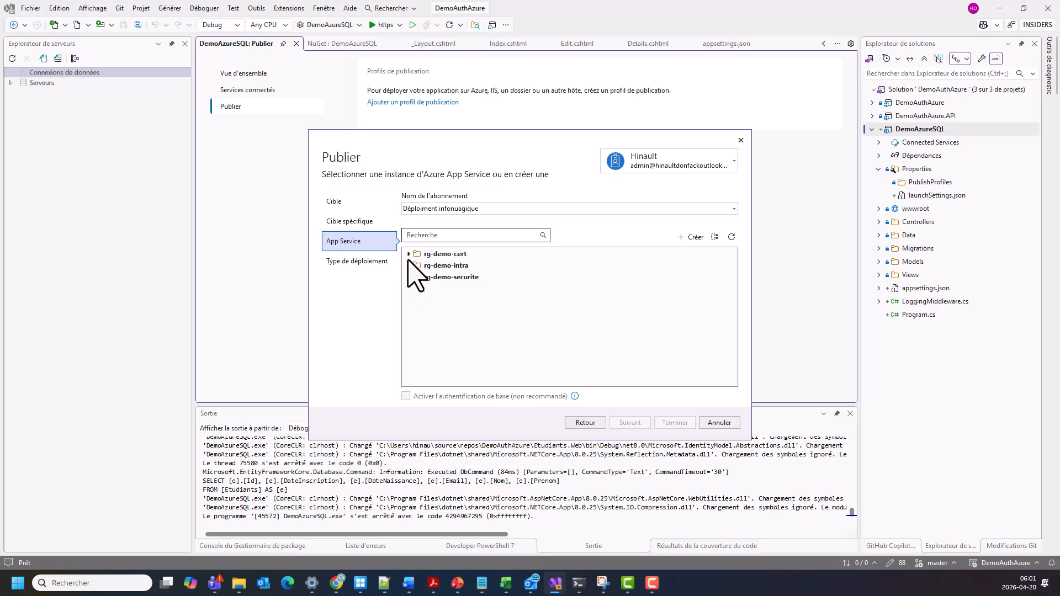
left_click(409, 277)
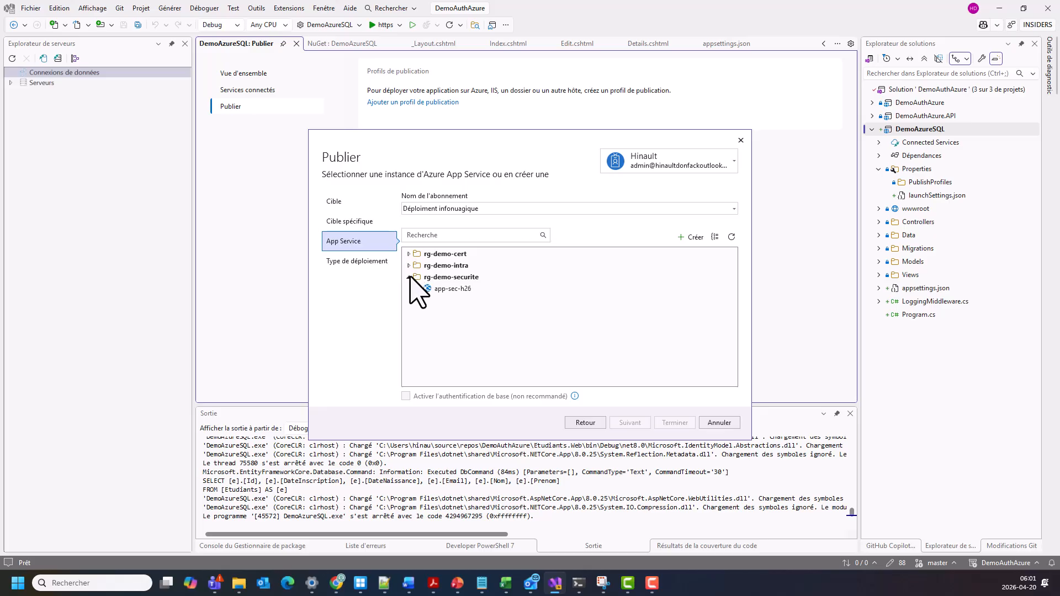
left_click(409, 277)
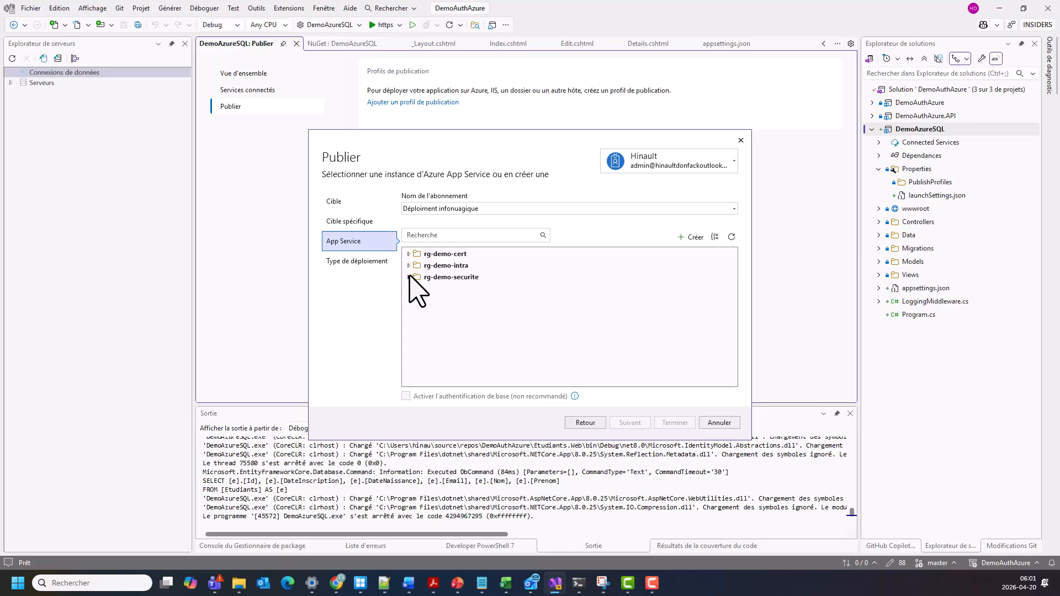
left_click(409, 265)
left_click(457, 278)
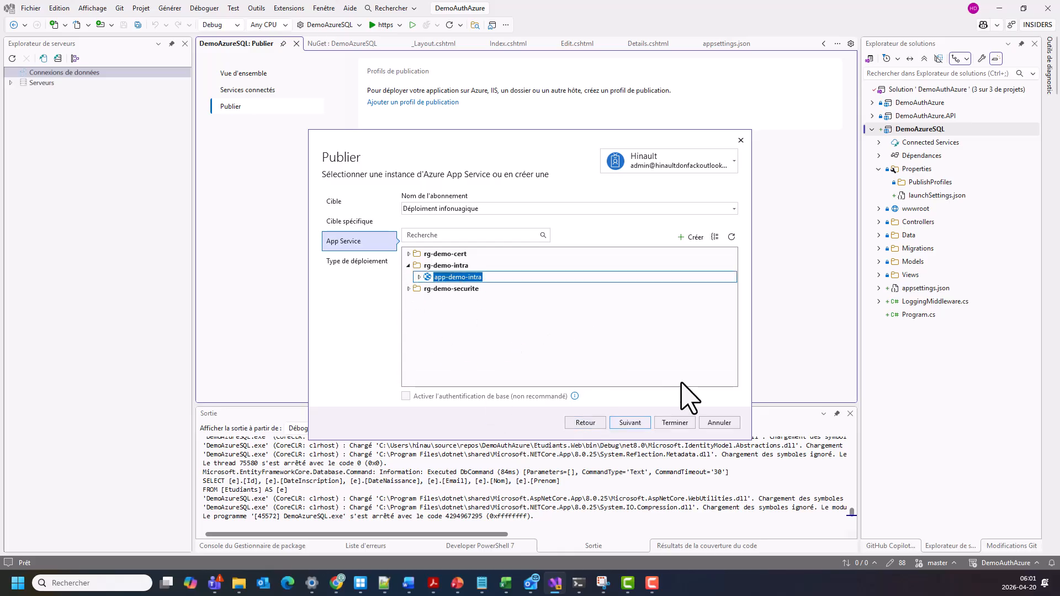
left_click(675, 423)
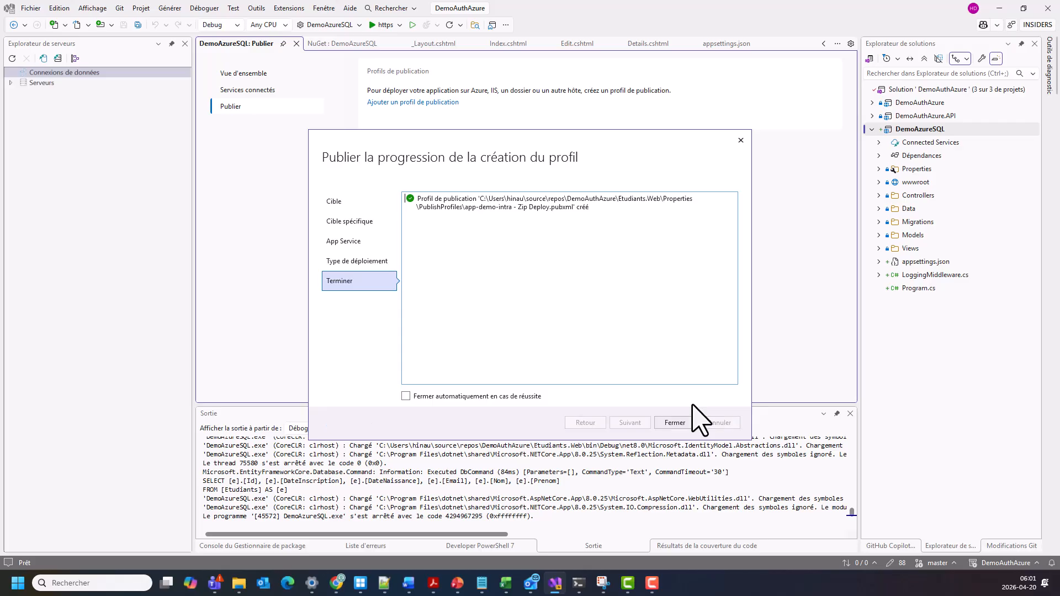
left_click(666, 423)
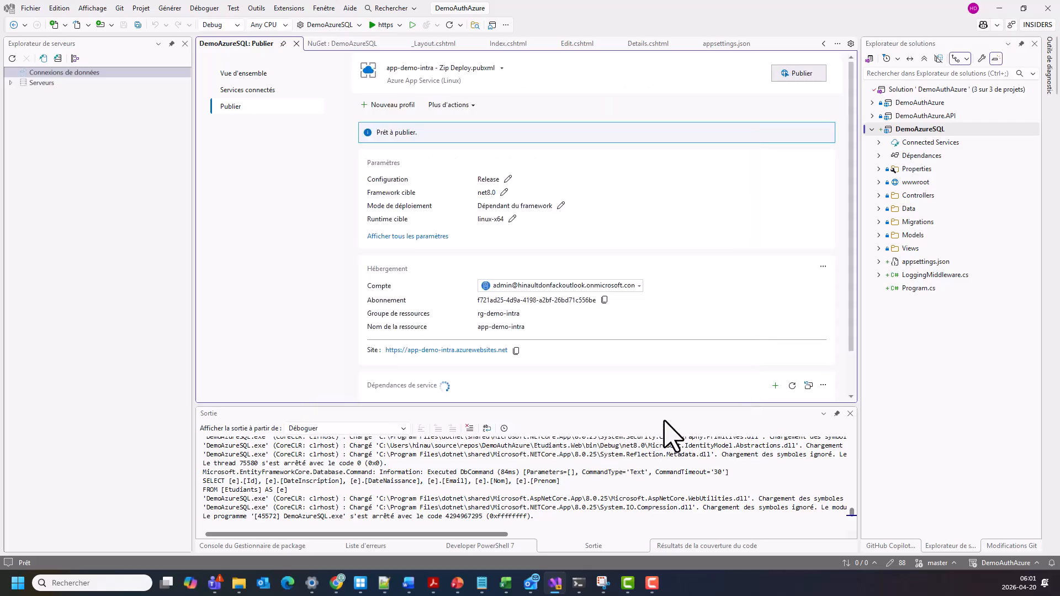
left_click(801, 74)
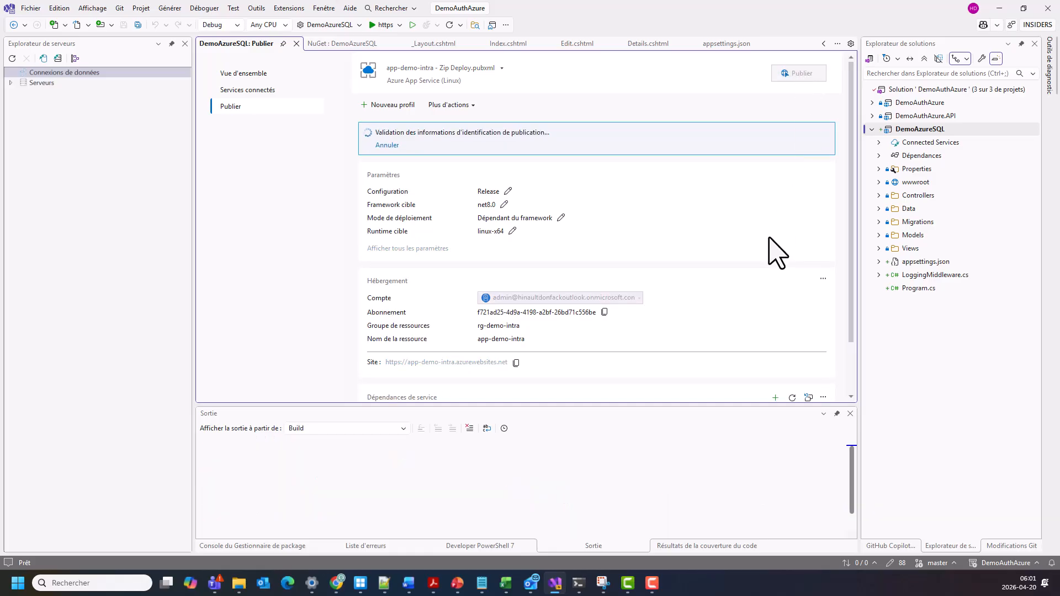